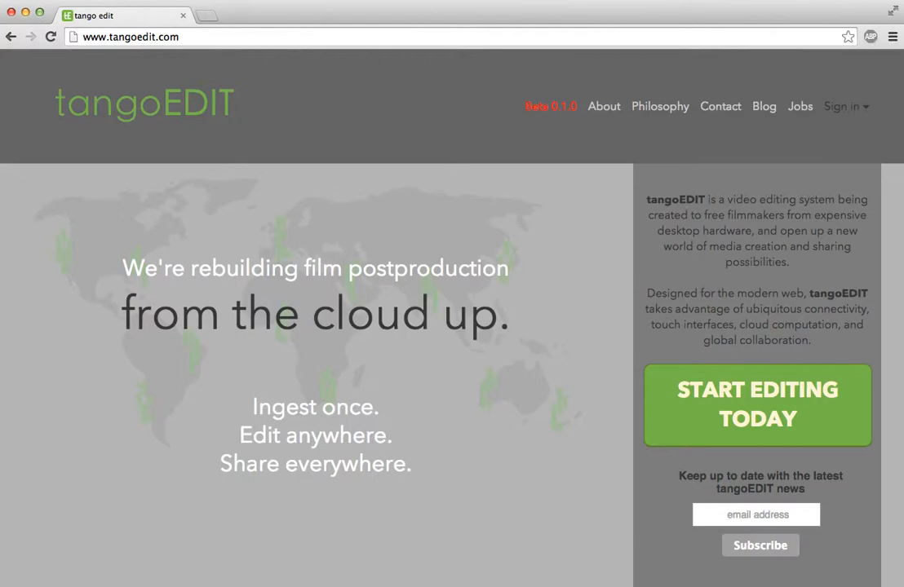
Create a new tangoEDIT account with an e-mail address and password.
click(758, 409)
click(445, 353)
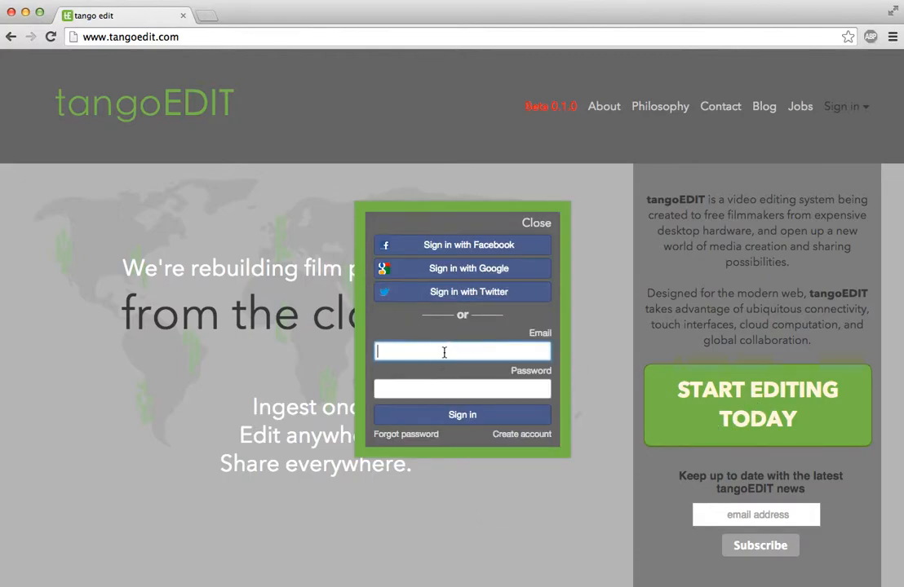
click(522, 434)
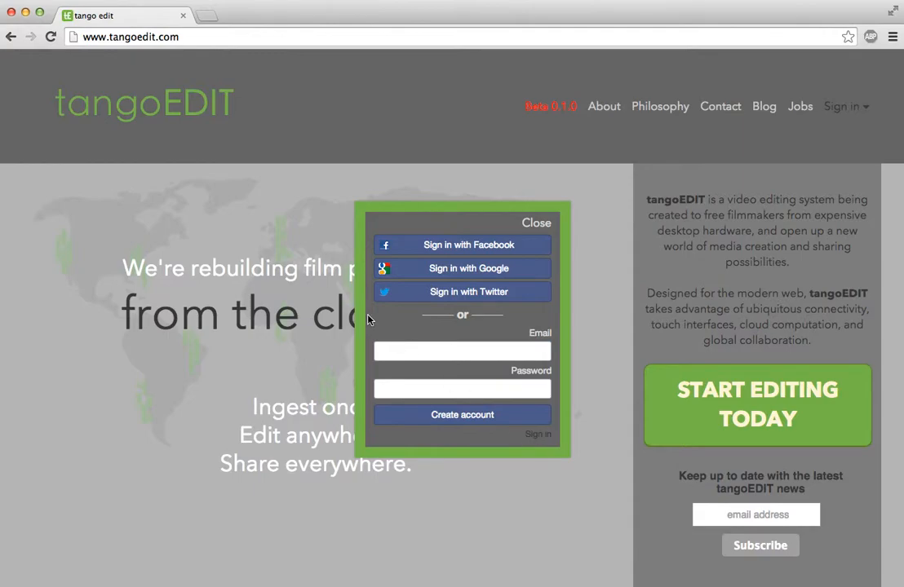
click(424, 356)
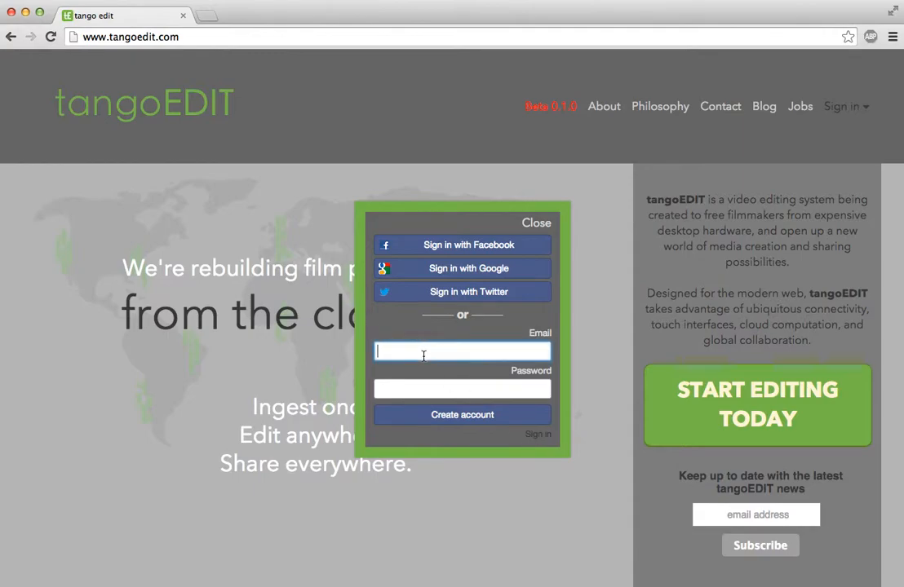
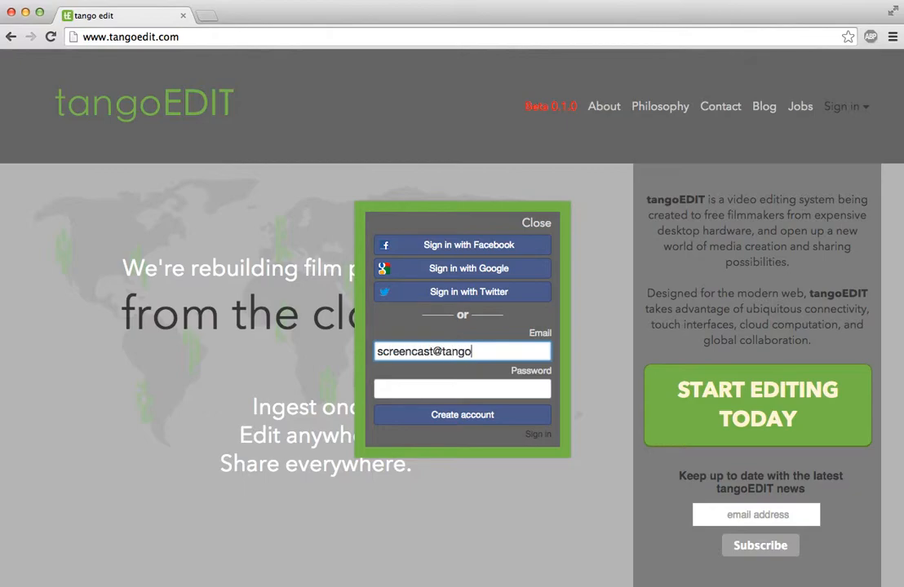
click(421, 381)
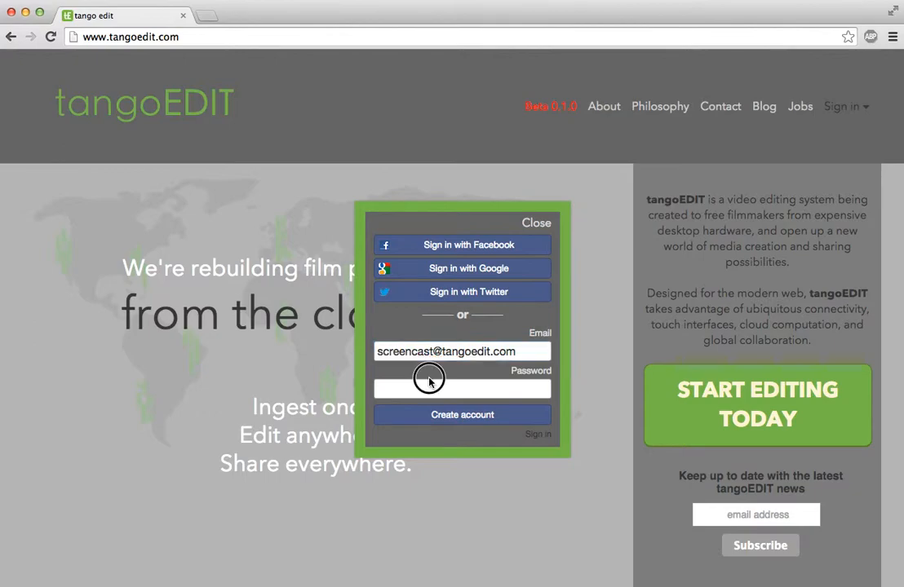
text(••)
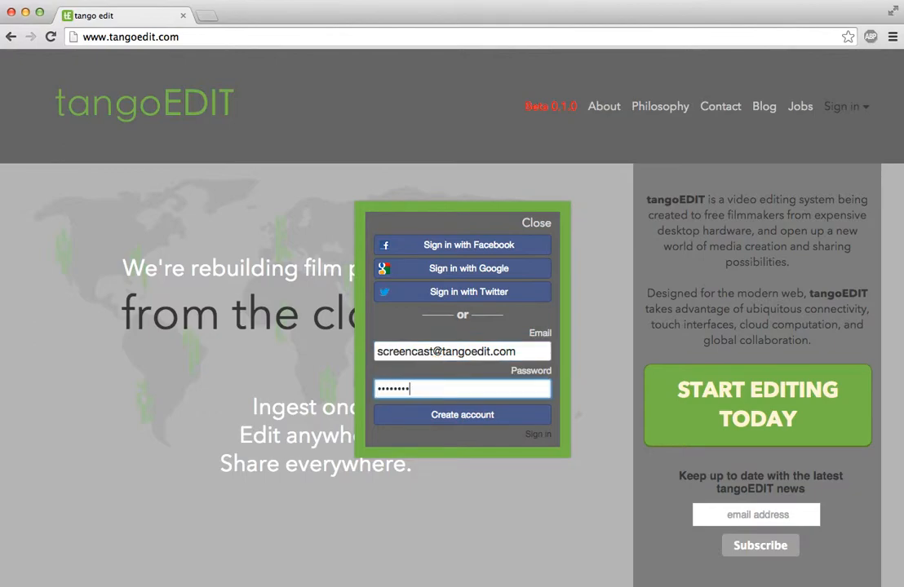
click(461, 413)
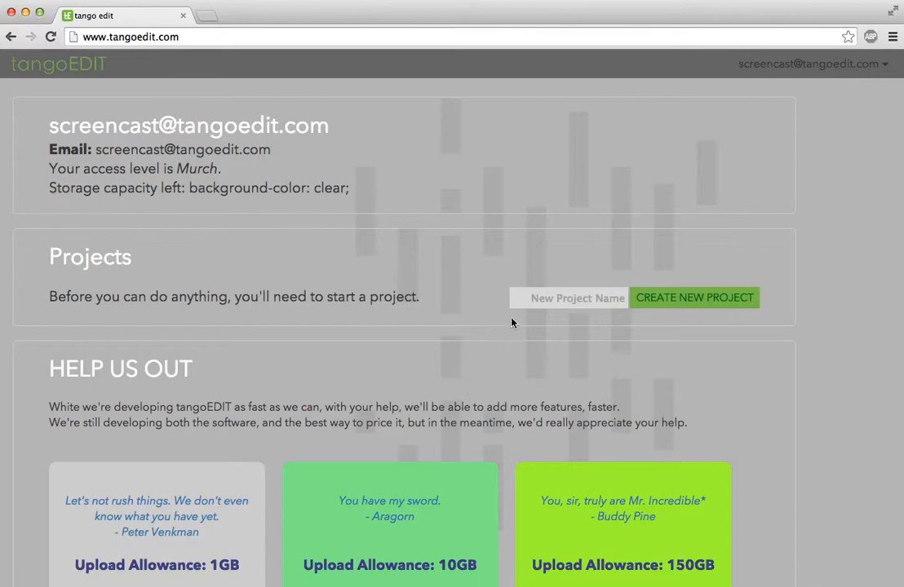
Pick the FREE tier under Help Us Out, giving the account 1.00GB of storage.
scroll(436, 303, down, 10)
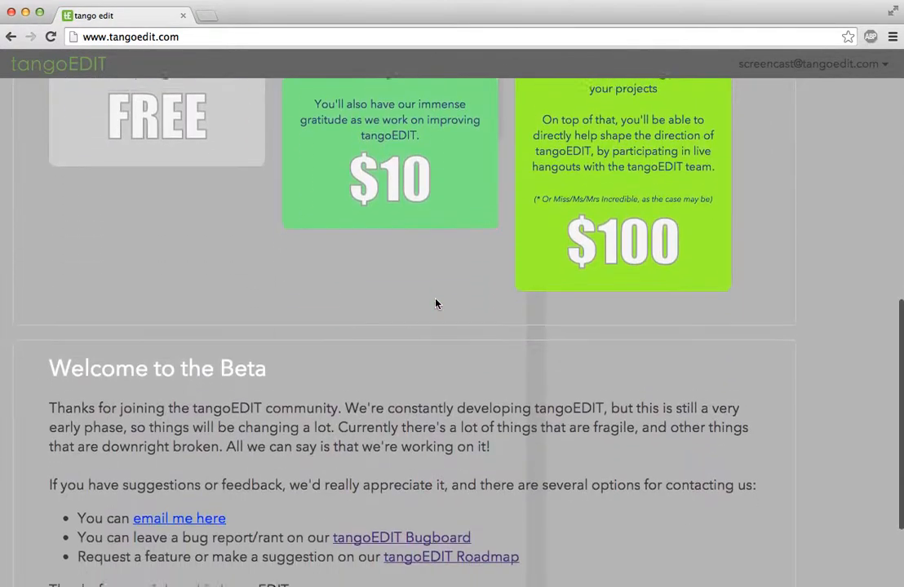
scroll(436, 304, up, 6)
scroll(436, 304, down, 6)
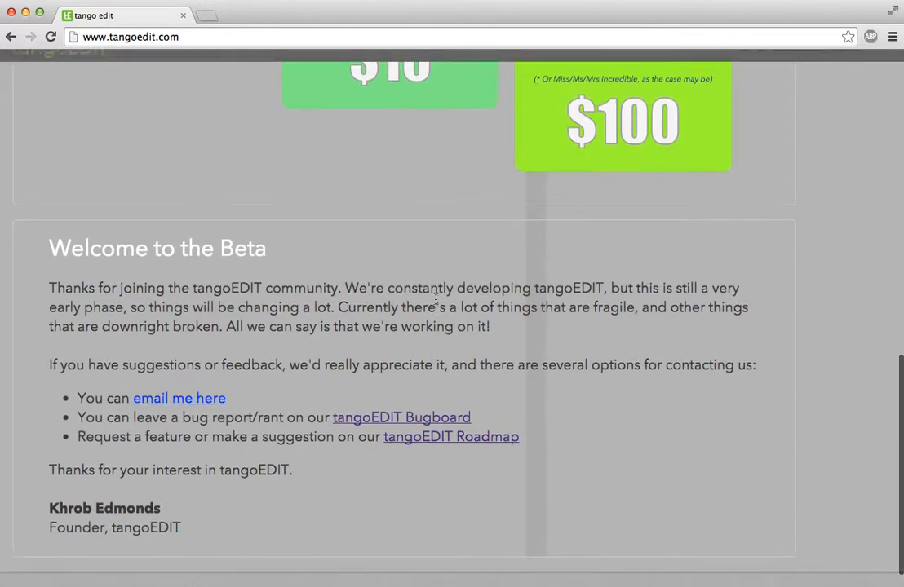
scroll(436, 302, up, 6)
scroll(435, 302, down, 3)
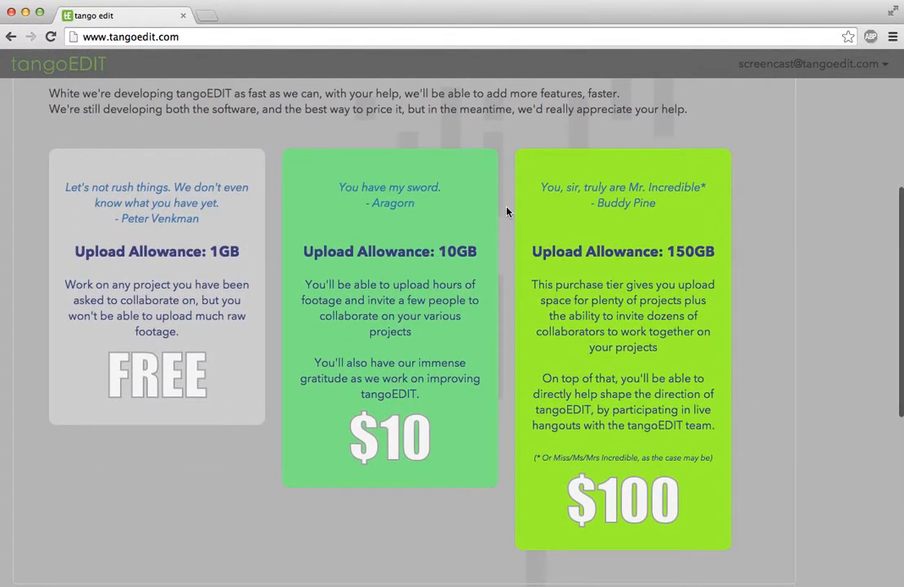
scroll(507, 208, up, 5)
scroll(170, 324, down, 2)
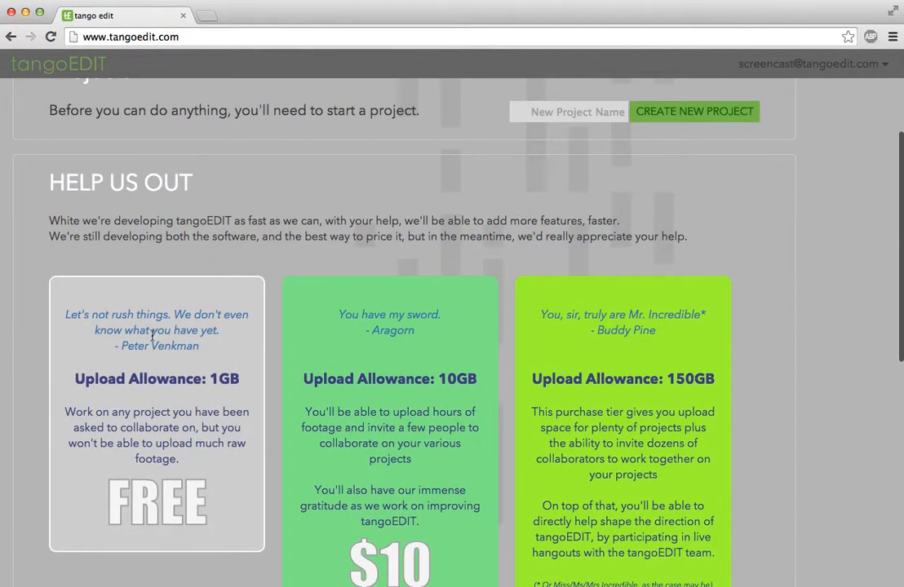
click(174, 408)
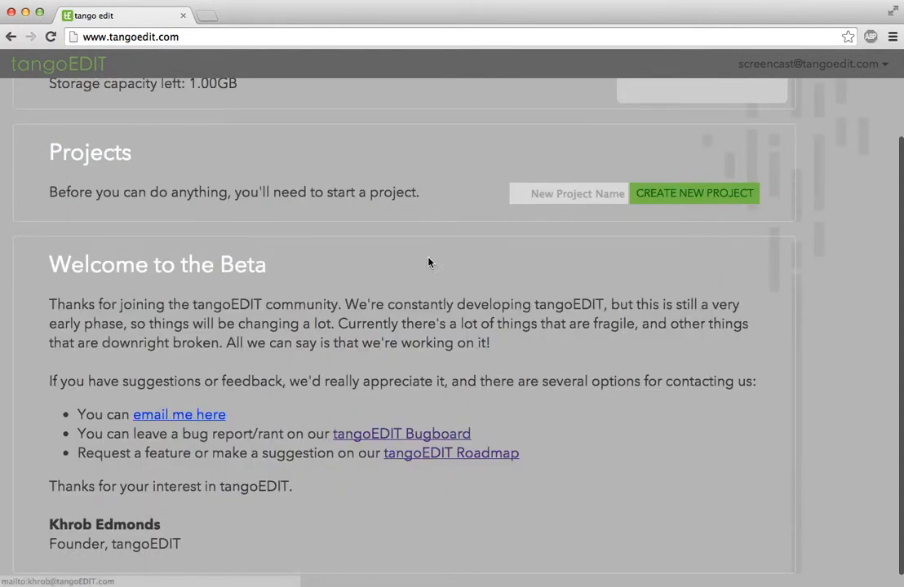
scroll(414, 299, up, 2)
scroll(413, 296, up, 1)
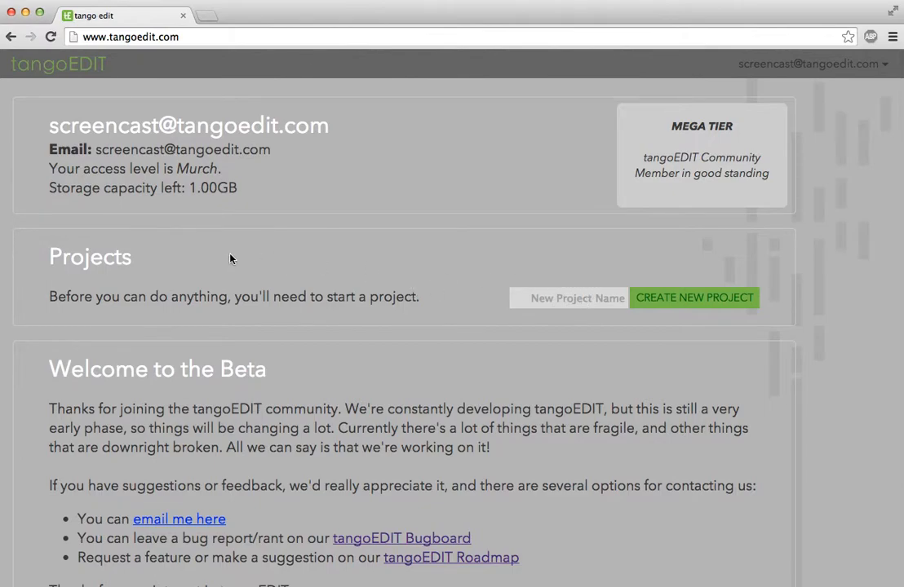
Create a new project named 'Hello World!'.
click(559, 300)
text(H)
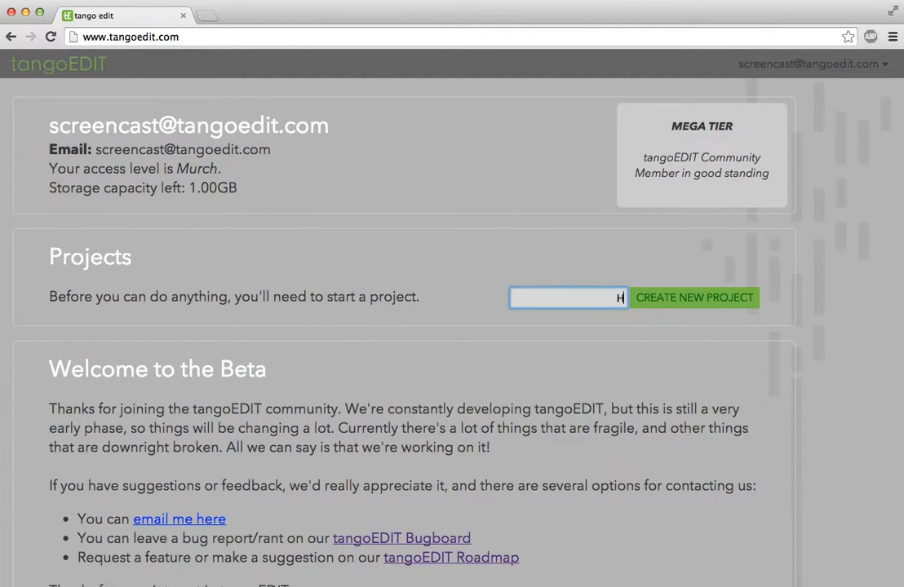
text(ello World!)
click(717, 299)
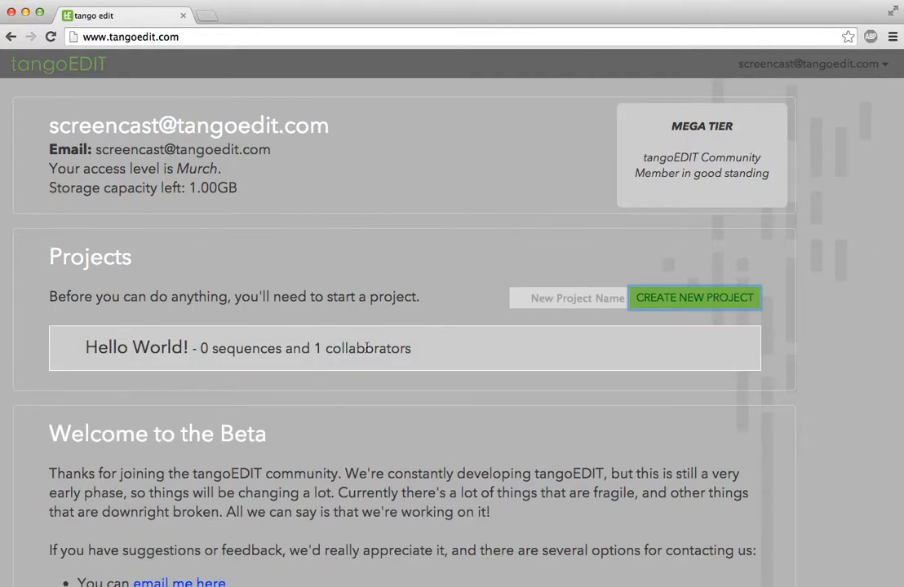
Open the Hello World! project page with its Sequences, Media and Collaborators sections.
click(431, 357)
scroll(352, 209, down, 2)
scroll(351, 209, up, 2)
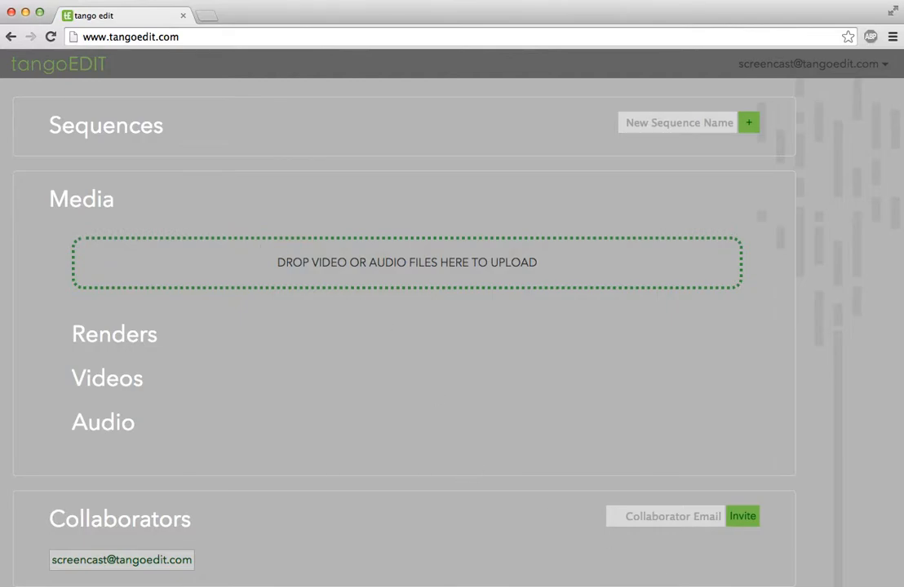
Drag Pan.MOV, Steady.MOV and CastroAudio.m4a from Finder onto the upload drop zone.
key(super+Tab)
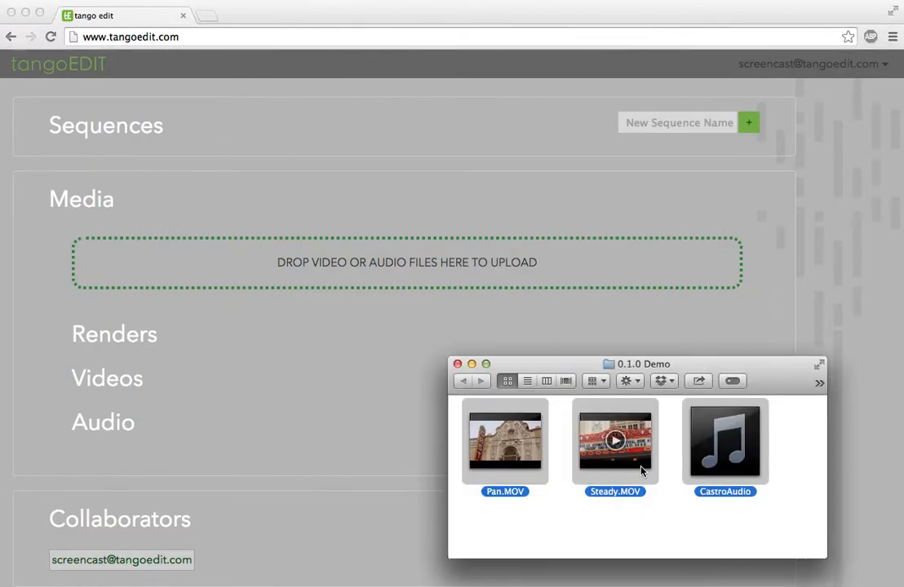
click(670, 513)
drag(753, 520, 446, 374)
drag(510, 440, 326, 270)
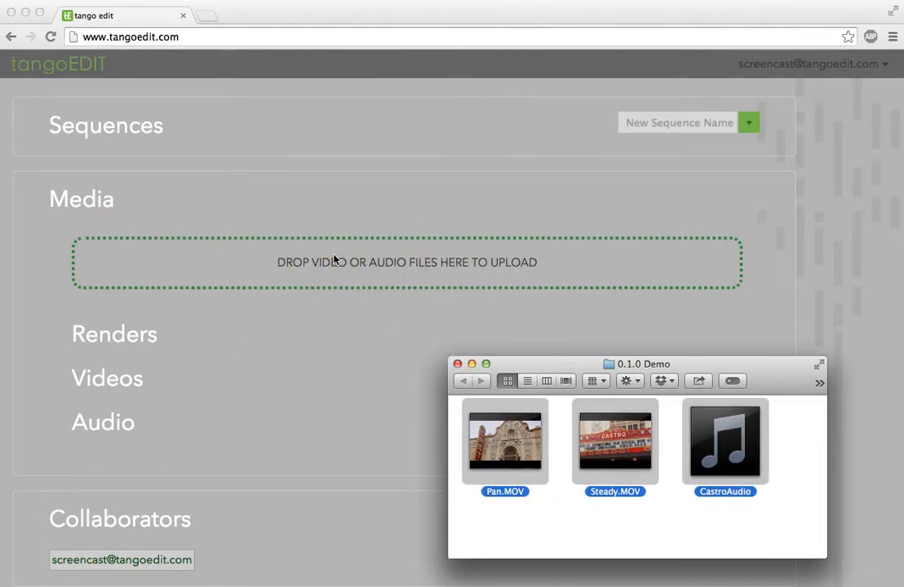
Start uploading CastroAudio.m4a, Pan.MOV and Steady.MOV into the project.
click(349, 365)
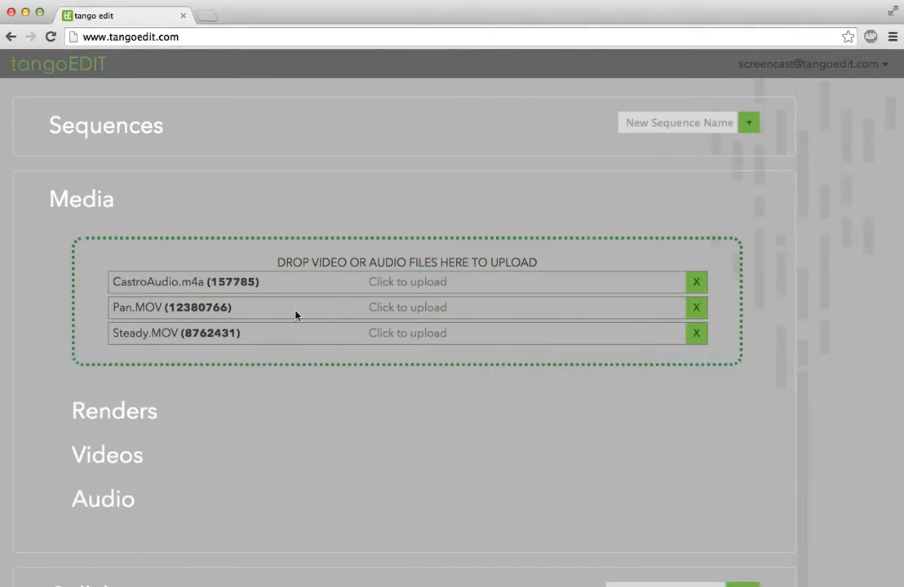
click(368, 282)
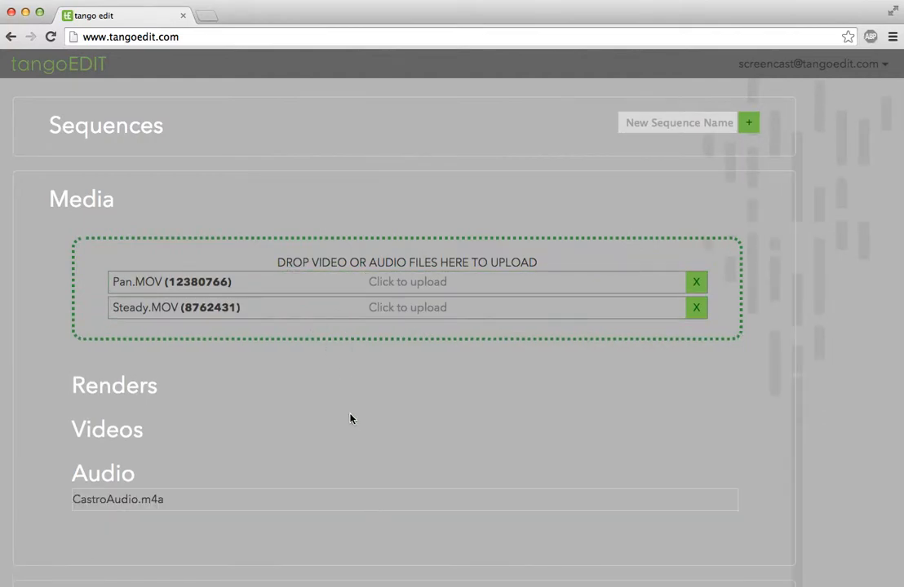
click(347, 285)
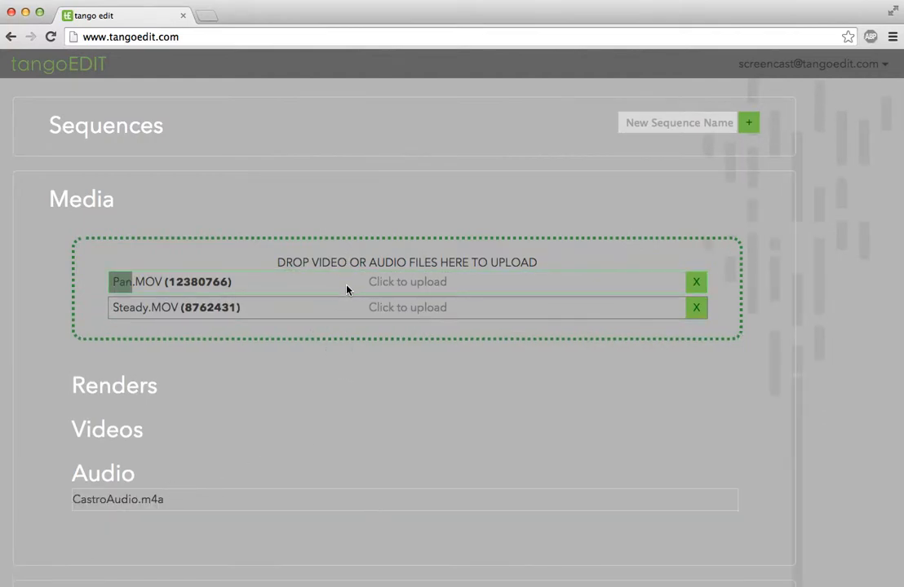
click(320, 310)
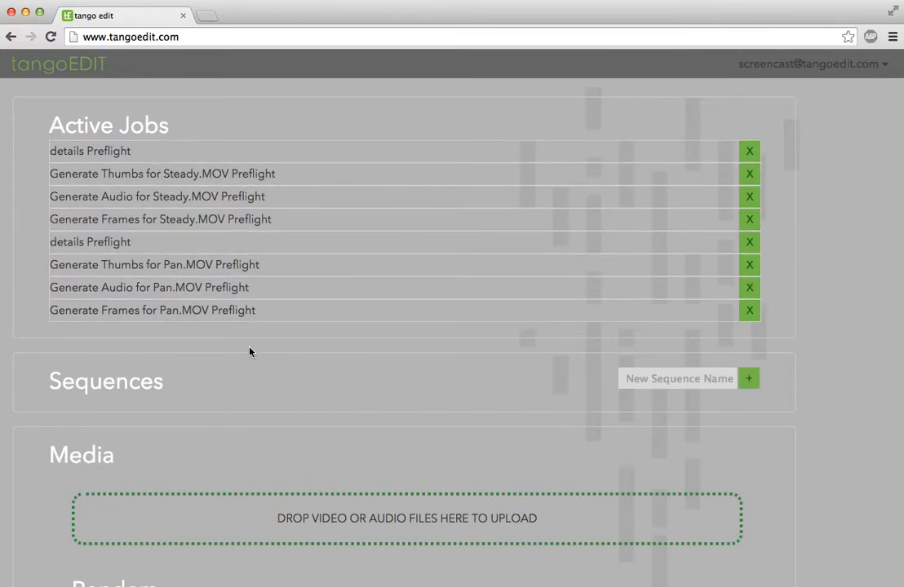
scroll(249, 352, down, 8)
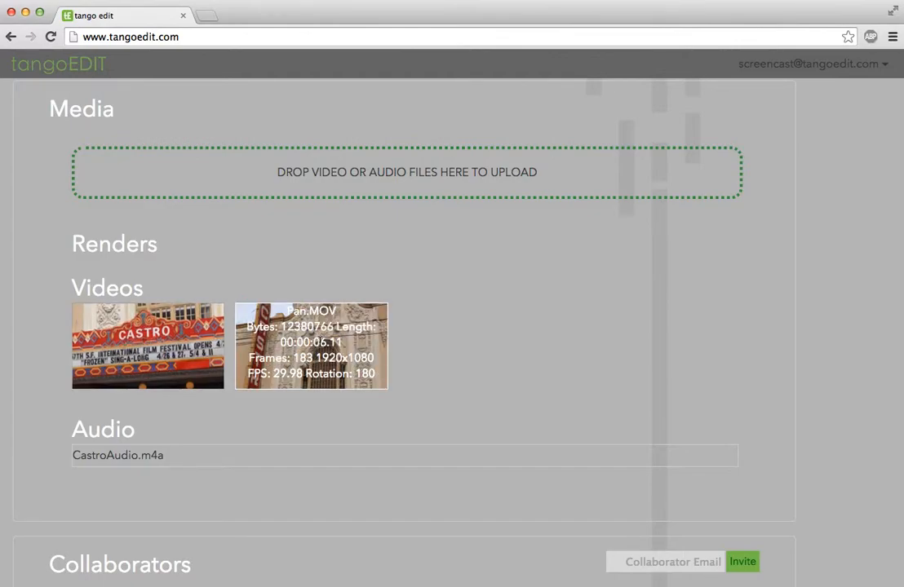
scroll(249, 214, up, 5)
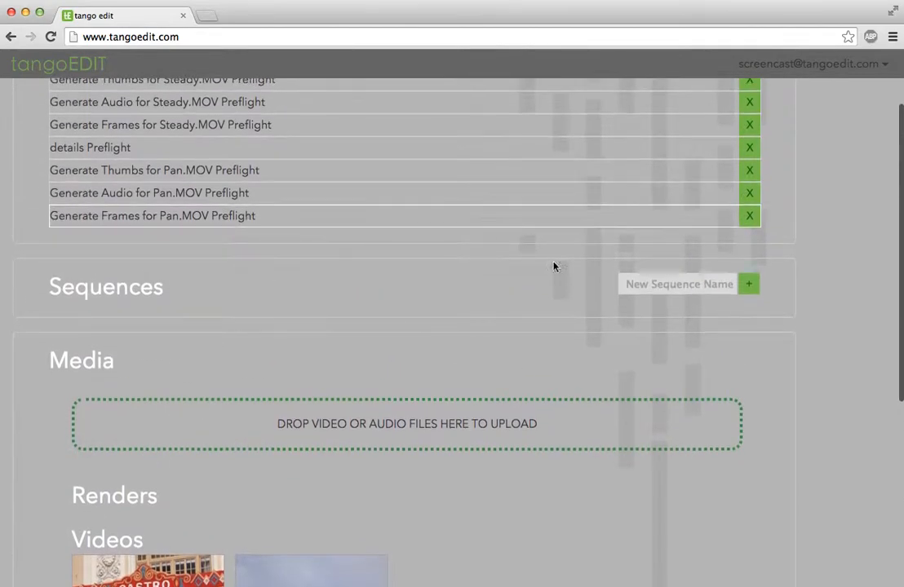
Create a new sequence named 'Our First Sequence!'.
click(676, 285)
text(Ou)
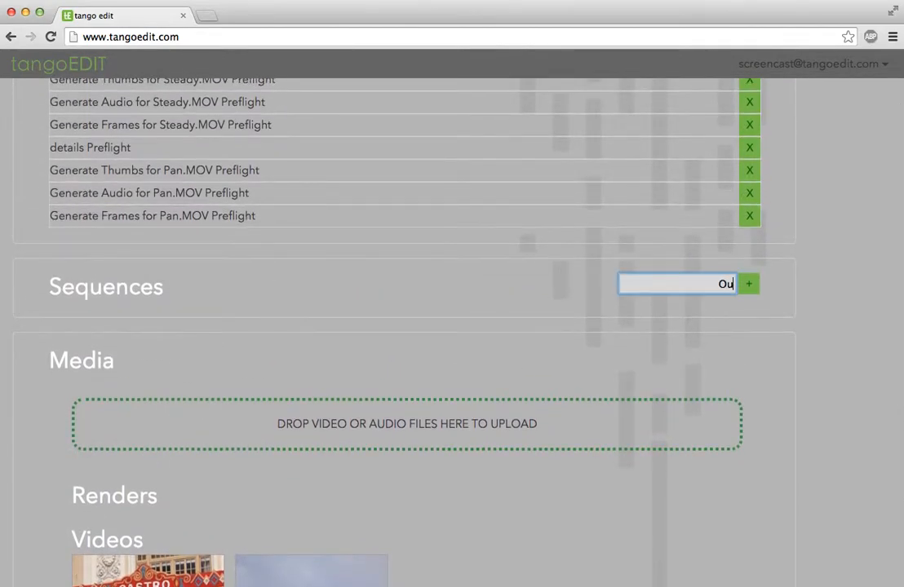
text(r First Sequence!)
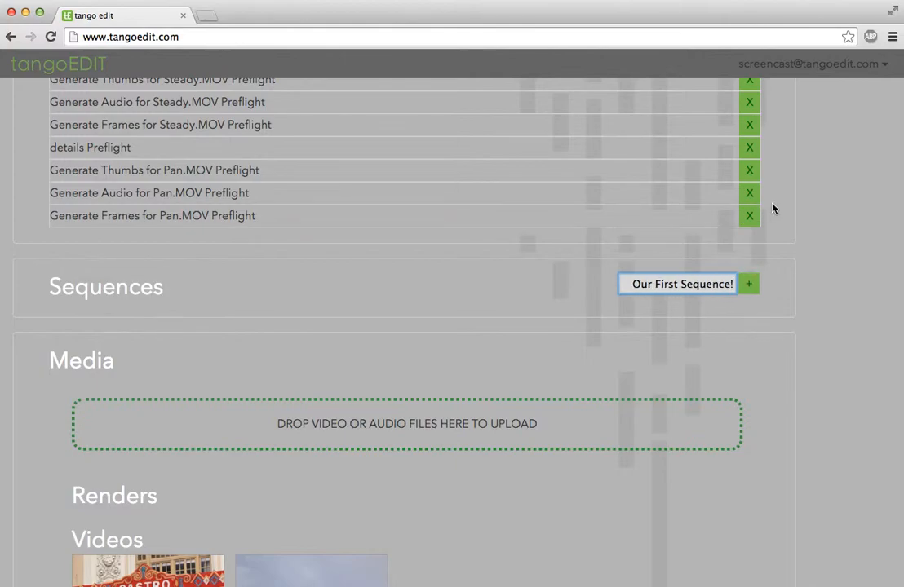
click(749, 284)
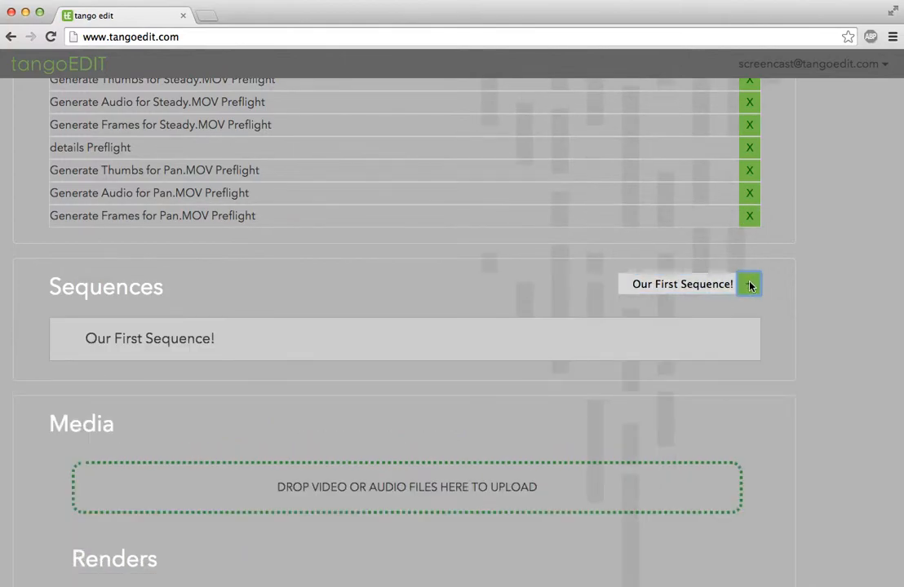
Open Our First Sequence! in the sequence editor.
scroll(252, 422, down, 3)
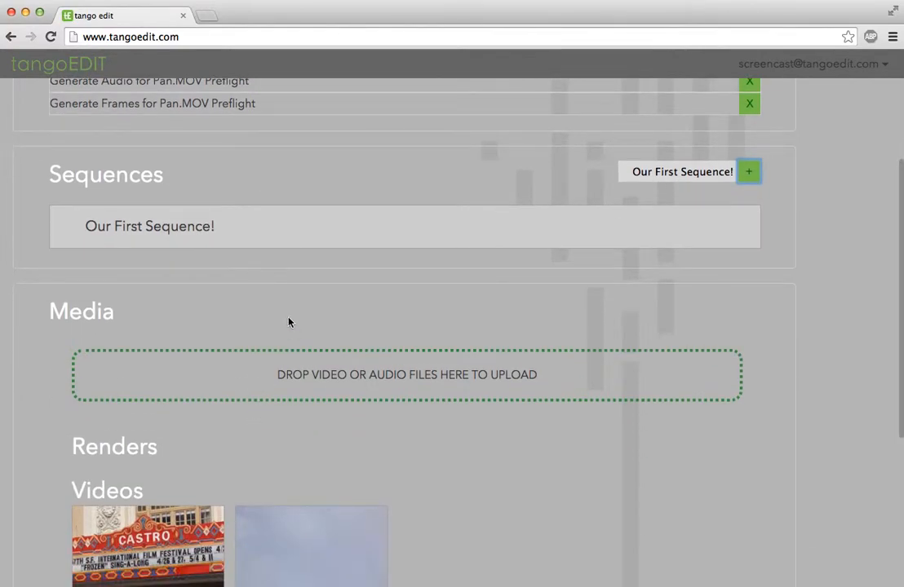
scroll(291, 318, down, 2)
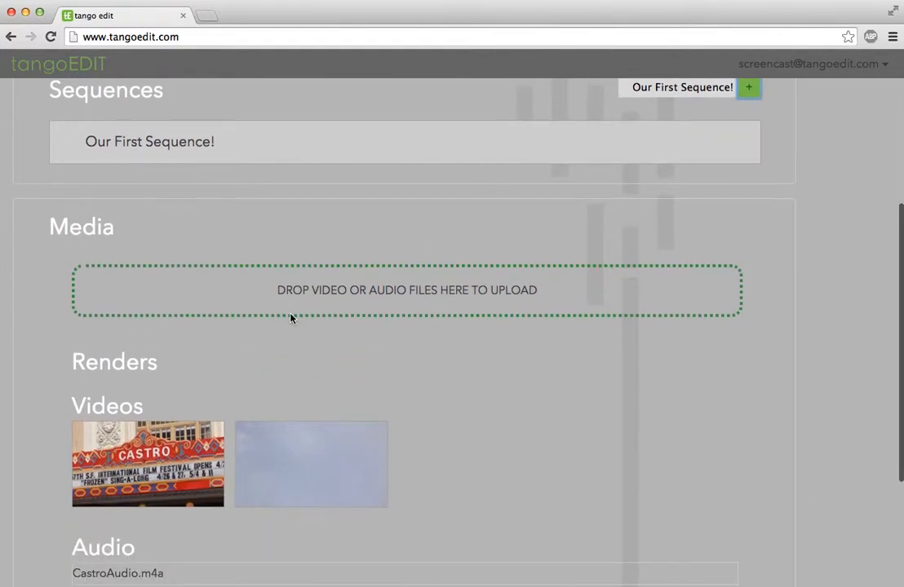
scroll(202, 421, up, 3)
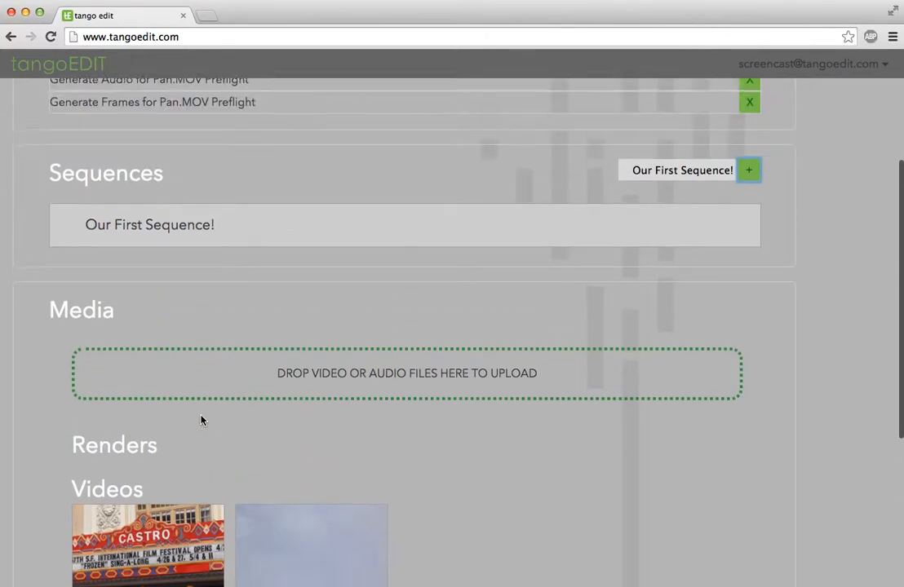
click(363, 236)
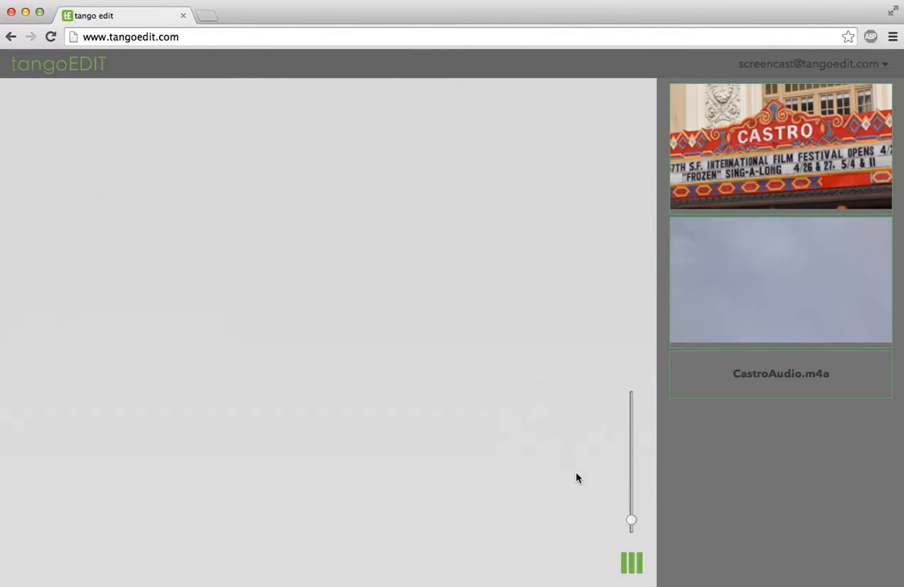
Place the CASTRO marquee clip and the sky clip on the sequence canvas.
drag(760, 204, 102, 277)
drag(106, 220, 475, 299)
click(790, 253)
drag(97, 229, 273, 299)
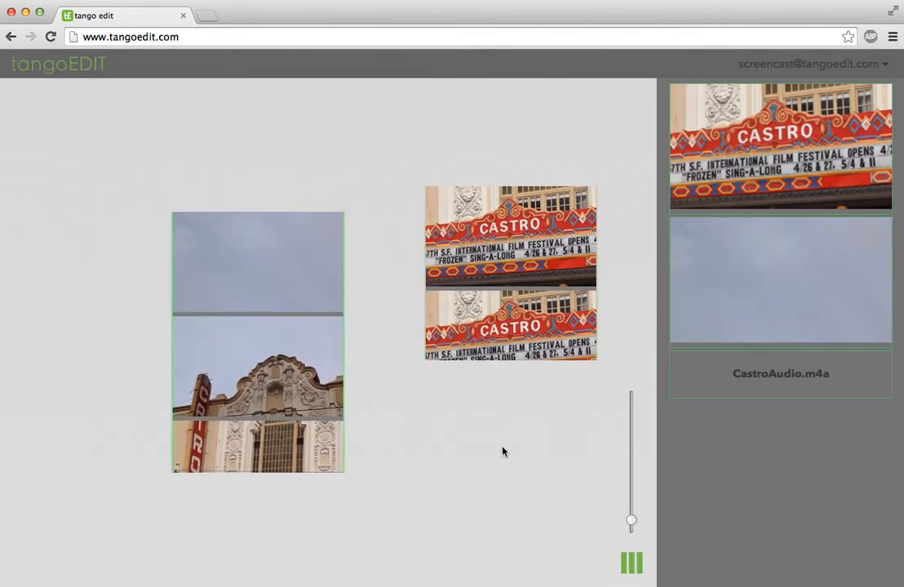
Hide the media panel, zoom the filmstrips, and arrange both clips on the canvas.
click(634, 567)
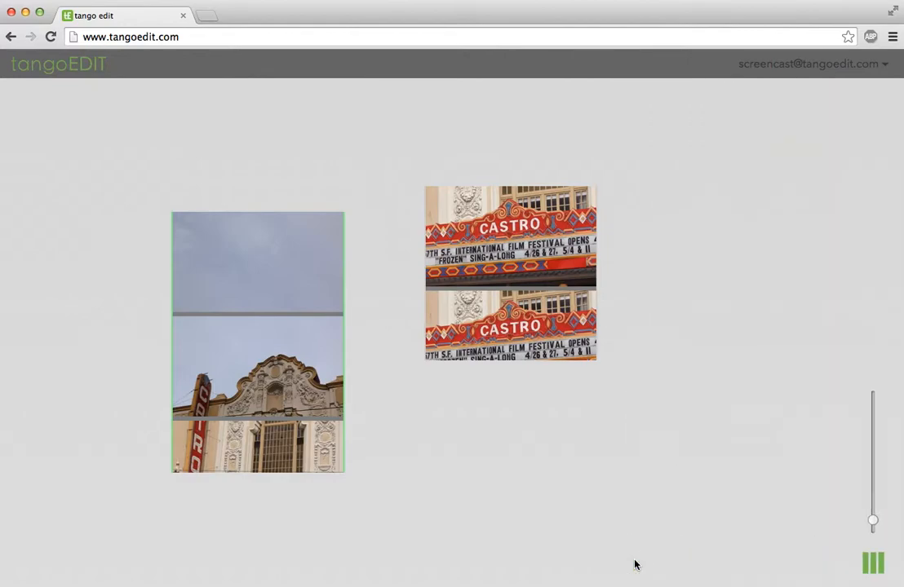
drag(874, 520, 878, 513)
scroll(564, 395, down, 5)
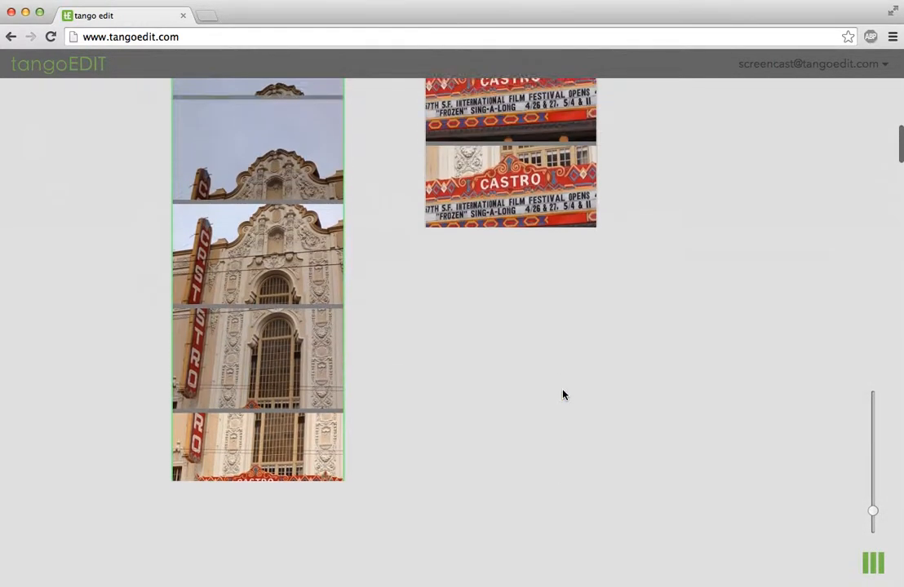
scroll(214, 230, up, 5)
drag(498, 260, 620, 300)
drag(244, 373, 248, 299)
drag(663, 331, 650, 440)
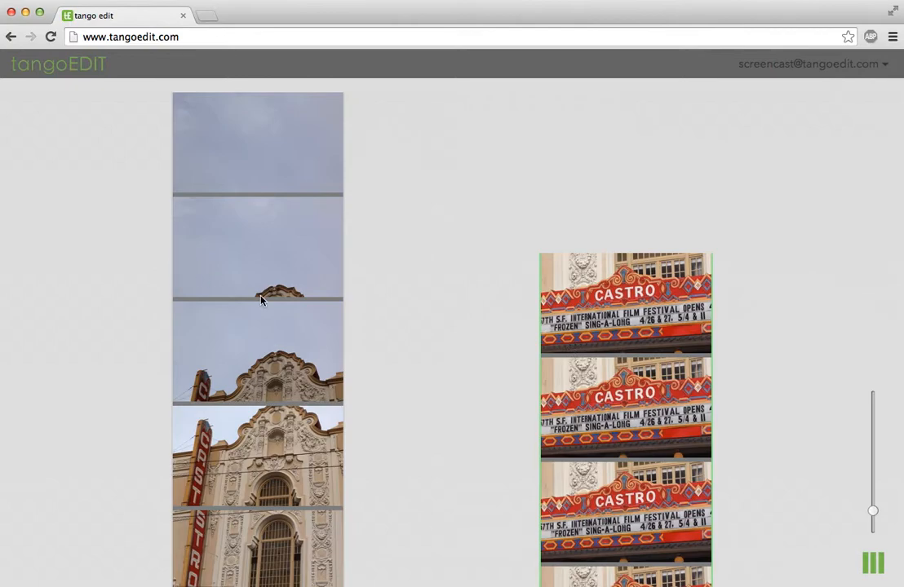
drag(873, 511, 873, 517)
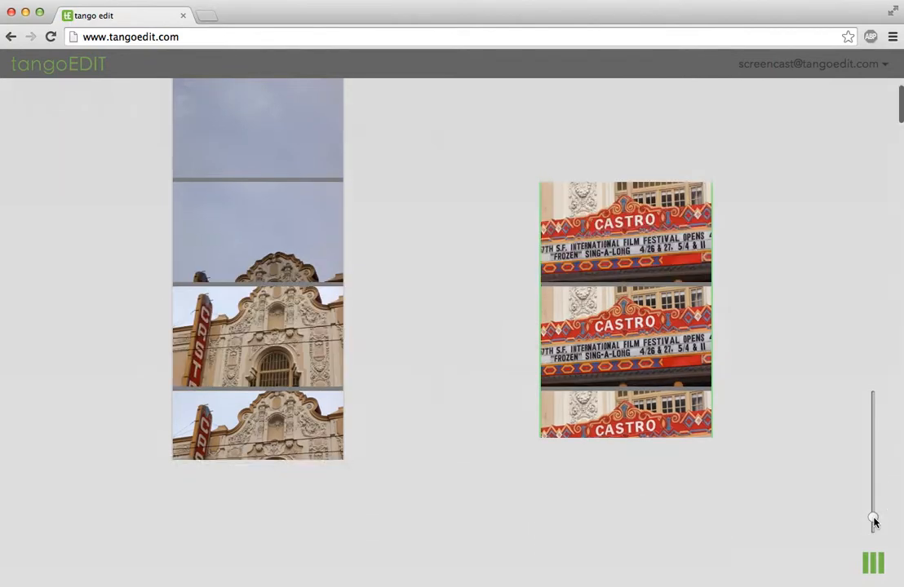
drag(257, 193, 323, 317)
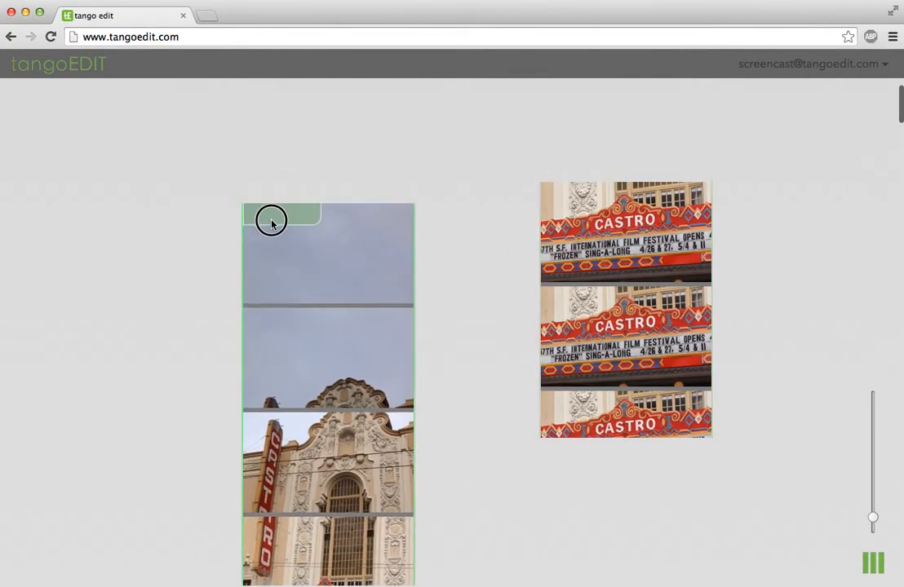
Trim the sky-and-facade clip at both ends and the CASTRO marquee clip's start.
drag(270, 219, 273, 329)
drag(373, 406, 374, 322)
drag(323, 144, 325, 187)
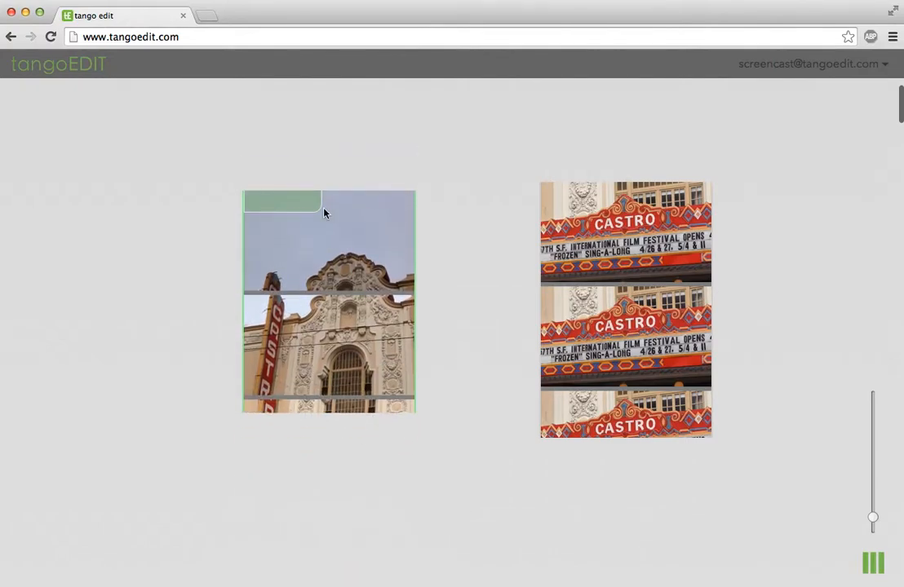
drag(587, 196, 585, 309)
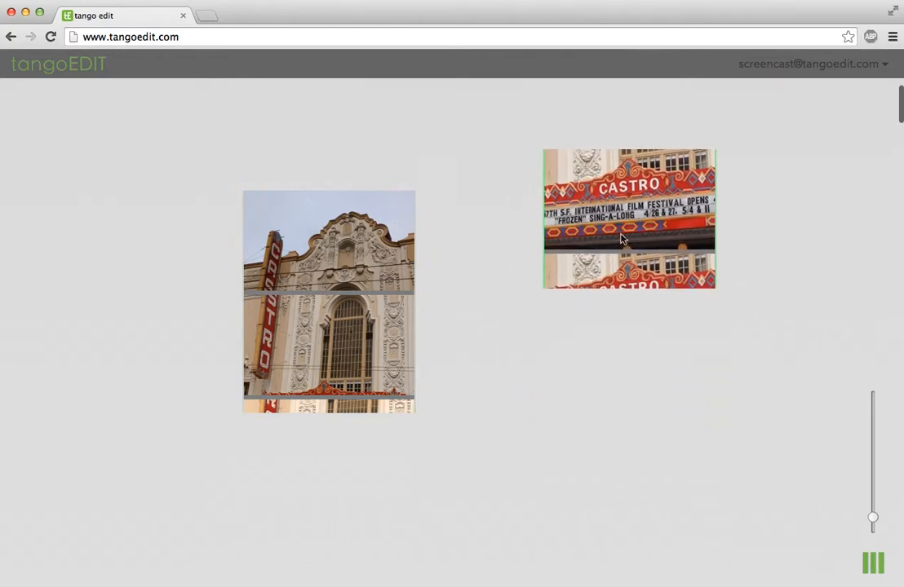
Split the facade clip at two splice points, then rearrange and extend the pieces.
click(257, 318)
drag(351, 362, 252, 377)
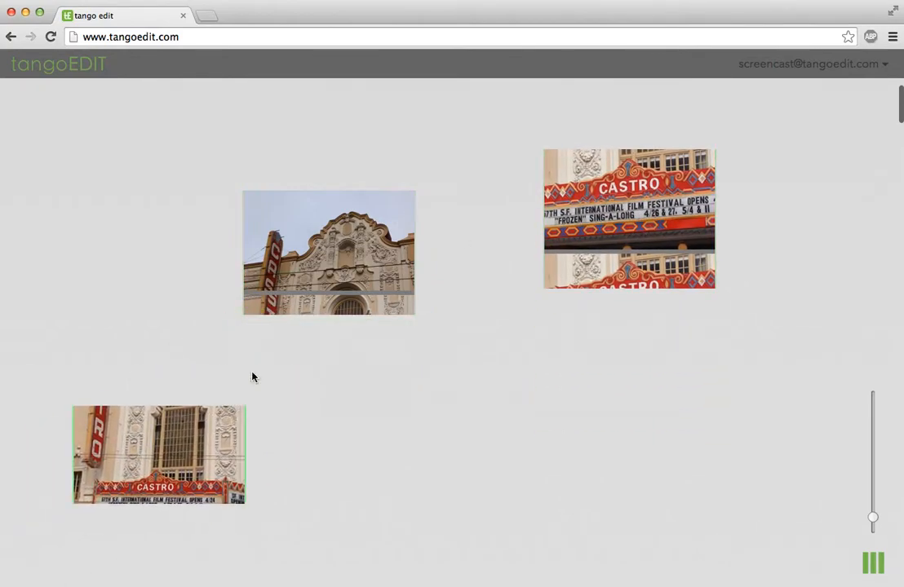
click(256, 245)
drag(363, 269, 486, 383)
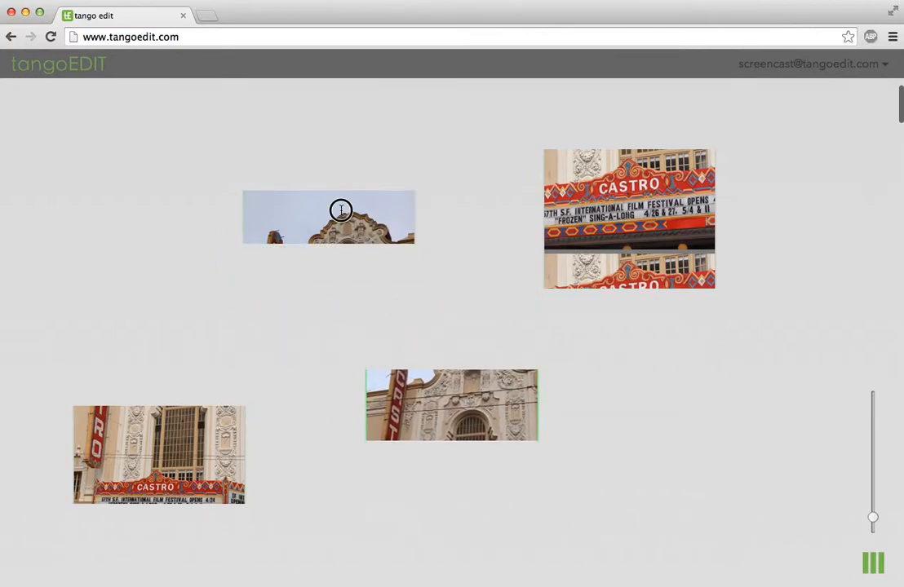
drag(342, 210, 234, 154)
drag(446, 395, 396, 189)
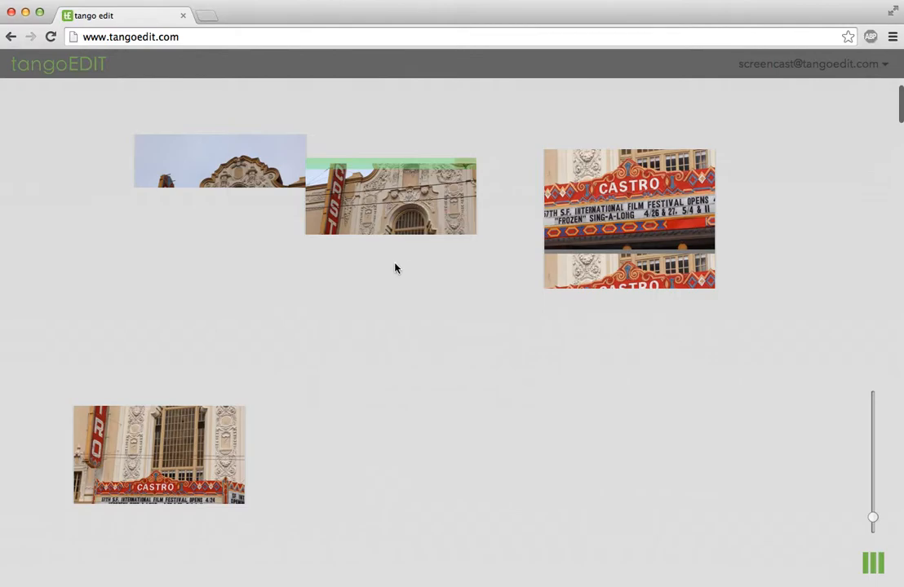
drag(303, 277, 305, 358)
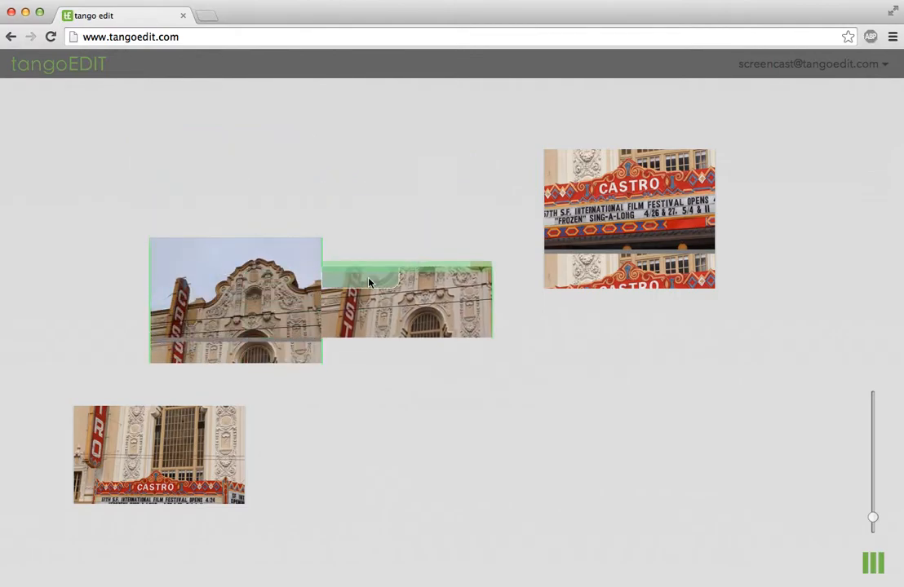
drag(182, 251, 198, 189)
drag(433, 290, 520, 379)
Join the Castro pieces and the CASTRO marquee clip back into one spliced group.
drag(202, 440, 349, 412)
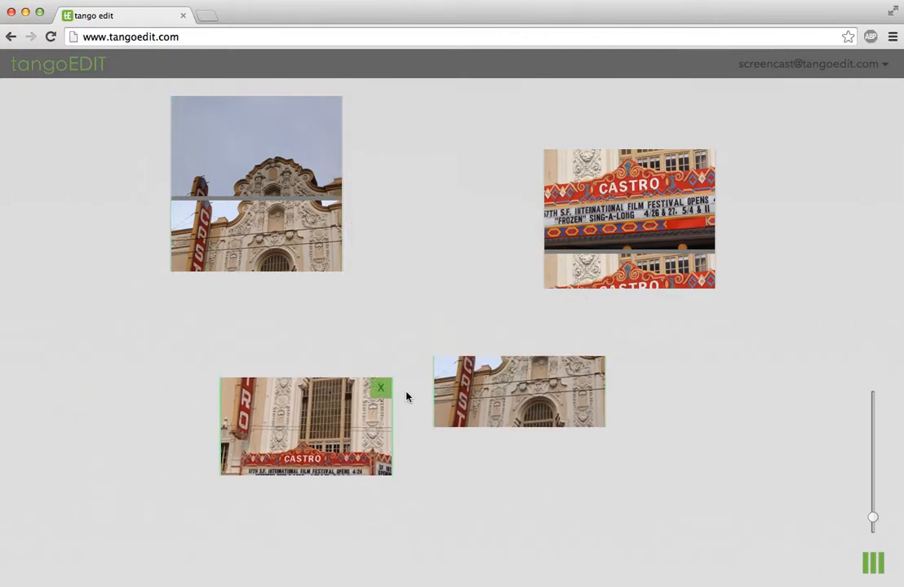
mouse_move(506, 422)
mouse_down()
mouse_move(466, 430)
mouse_move(538, 430)
mouse_move(460, 442)
mouse_move(528, 431)
mouse_move(472, 430)
mouse_move(551, 426)
mouse_move(520, 434)
mouse_up()
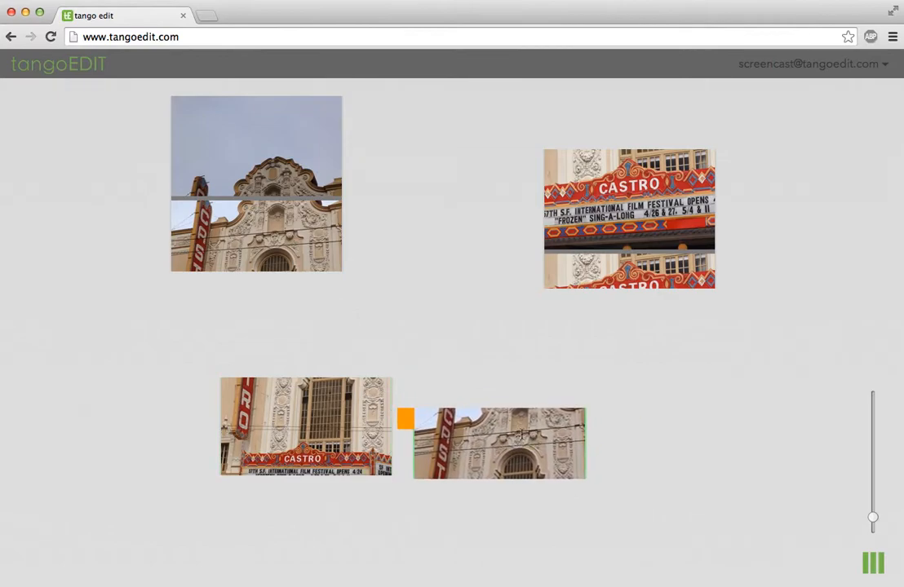
click(409, 425)
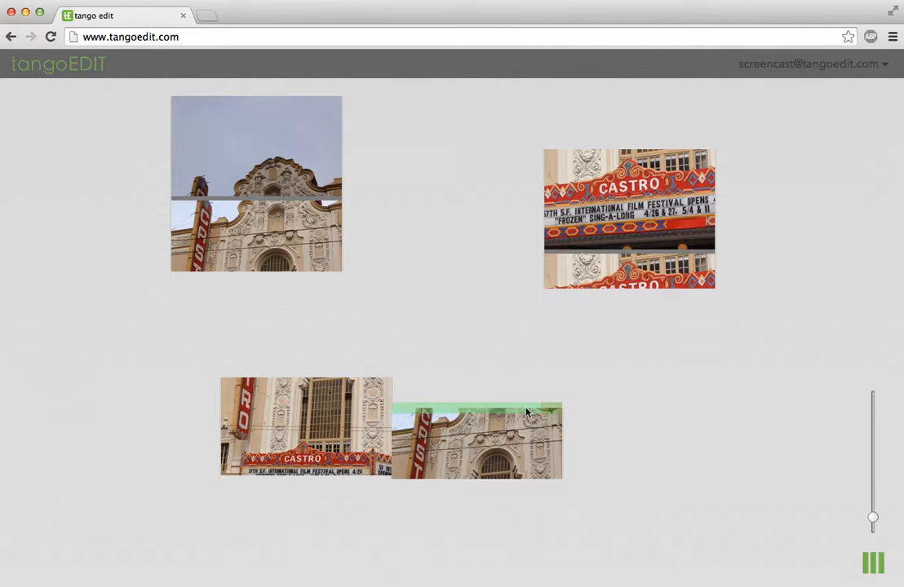
drag(462, 430, 429, 412)
drag(275, 424, 271, 320)
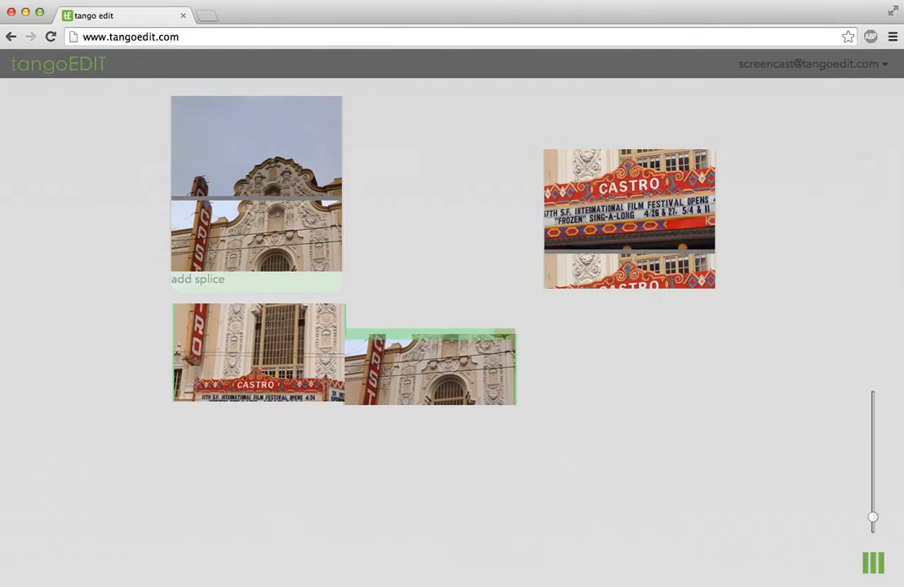
click(251, 285)
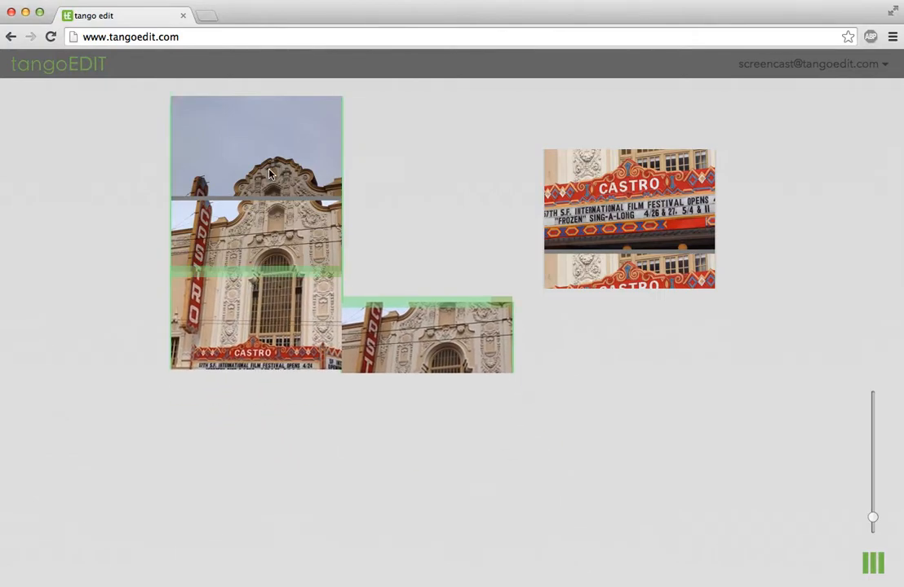
mouse_move(633, 214)
mouse_down()
mouse_move(471, 287)
mouse_move(415, 252)
mouse_up()
drag(370, 228, 358, 228)
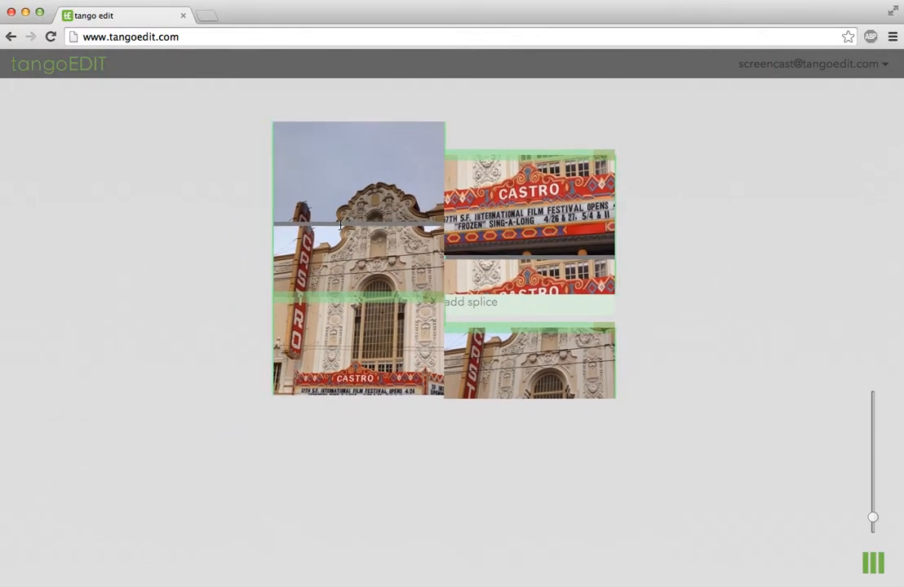
Delete the top-left, CASTRO marquee and remaining left clips from the canvas.
click(435, 132)
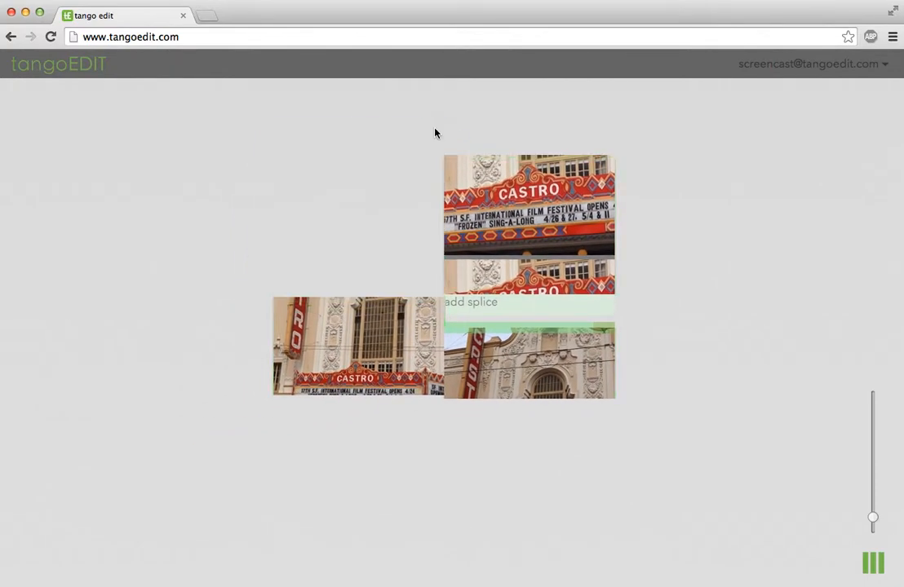
click(606, 166)
click(432, 306)
Clear the last clip, then add the sky and CASTRO marquee clips to the canvas.
click(605, 334)
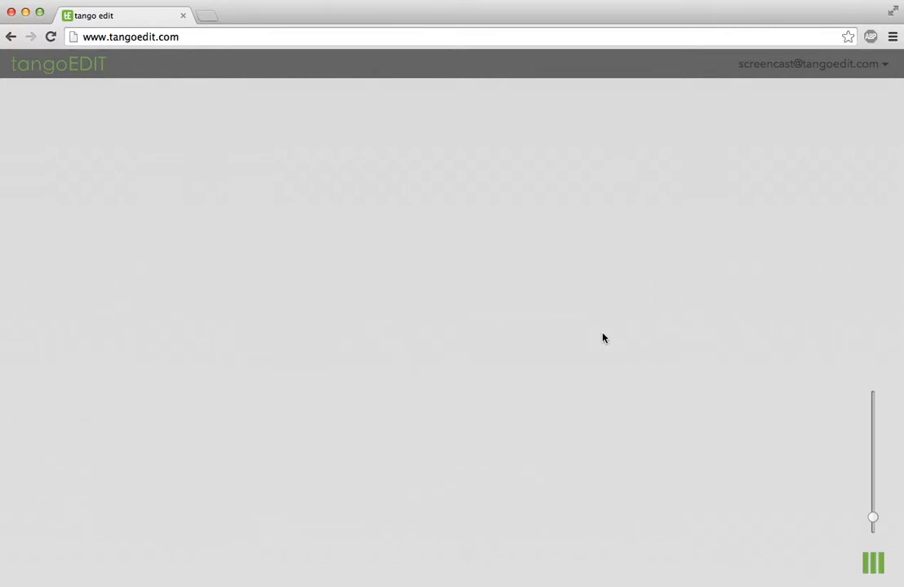
click(871, 561)
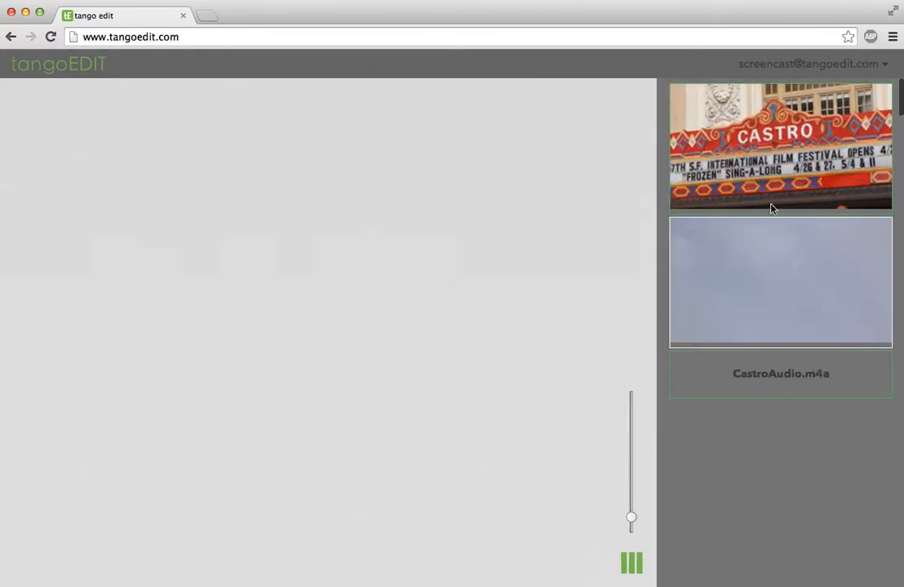
click(768, 234)
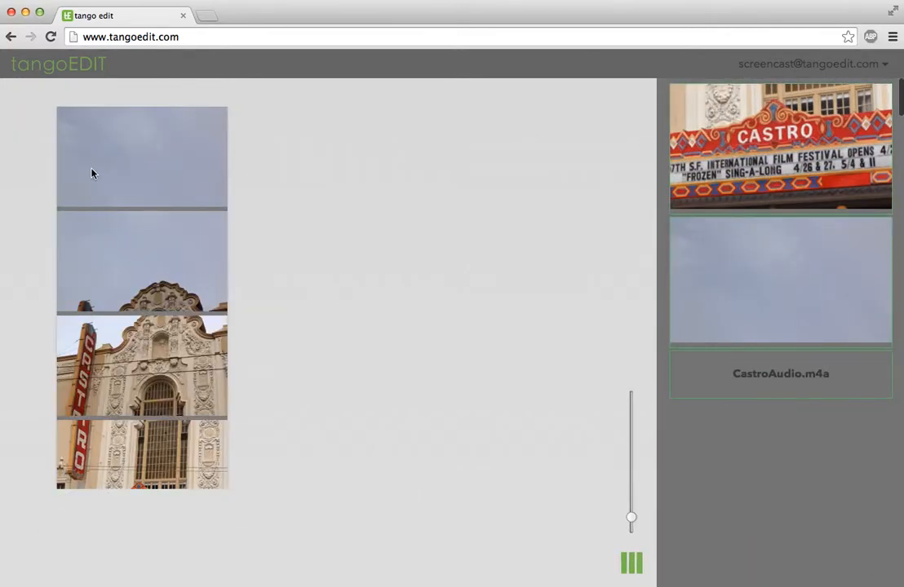
drag(105, 177, 397, 182)
click(744, 145)
drag(136, 159, 160, 286)
Trim the opening sky frames off the start of the sky clip.
drag(634, 520, 608, 463)
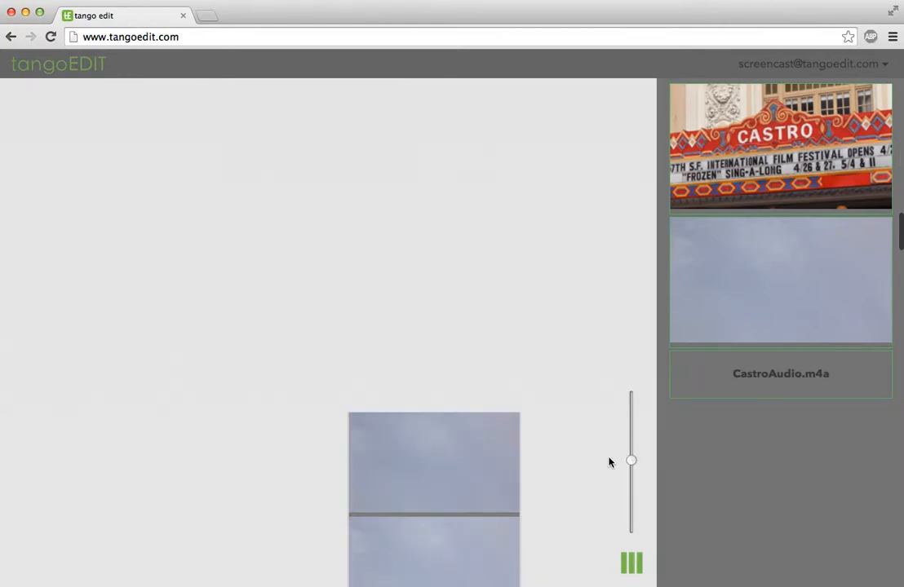
scroll(558, 495, down, 15)
scroll(558, 496, up, 10)
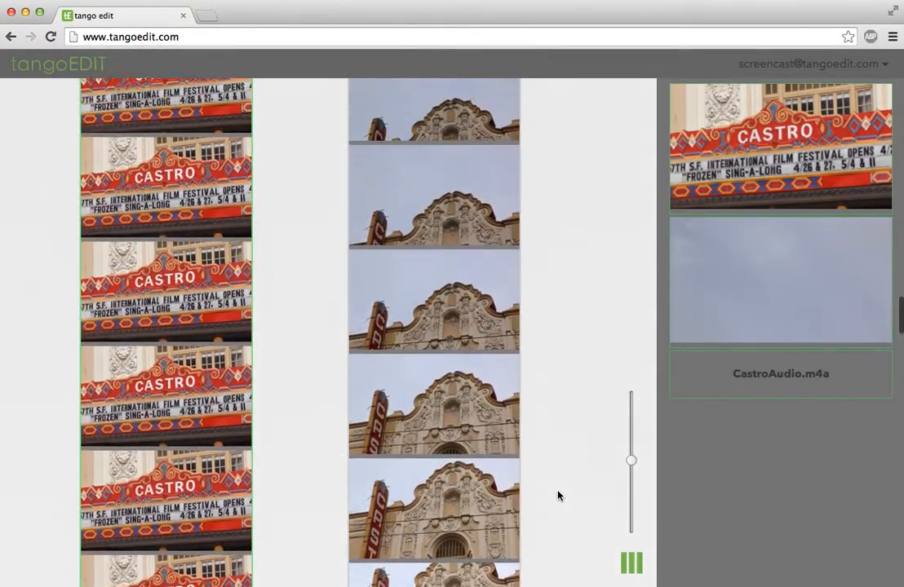
scroll(558, 495, up, 10)
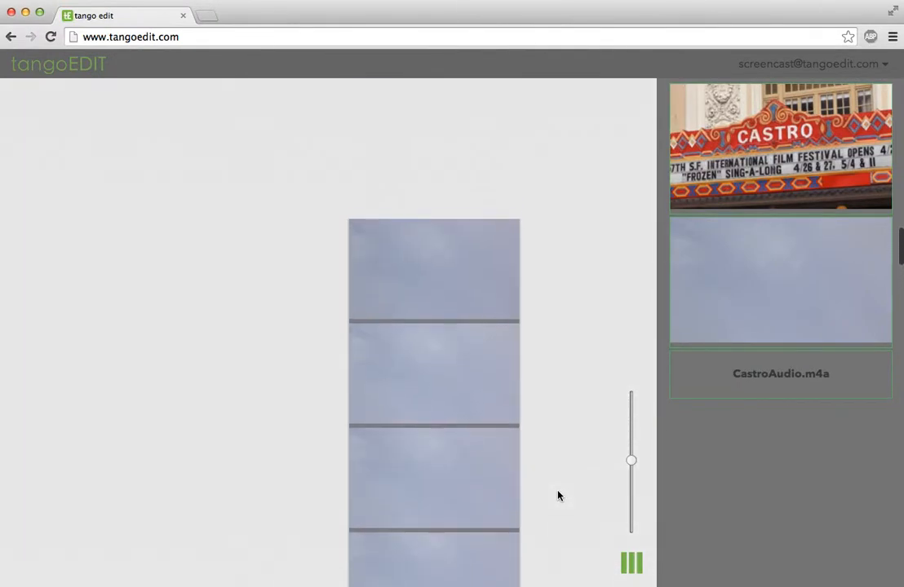
scroll(478, 396, down, 3)
drag(372, 159, 390, 352)
scroll(389, 352, down, 5)
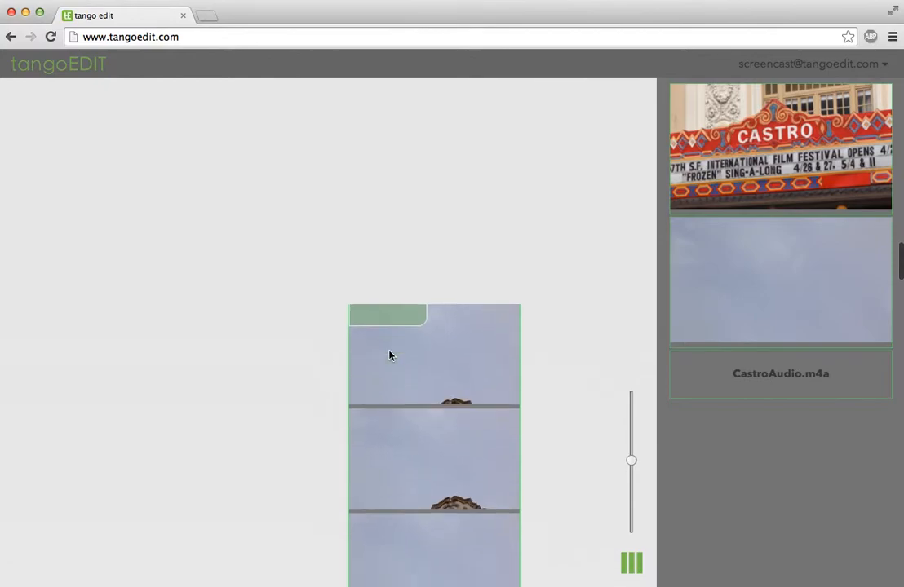
drag(390, 231, 405, 325)
scroll(405, 325, down, 4)
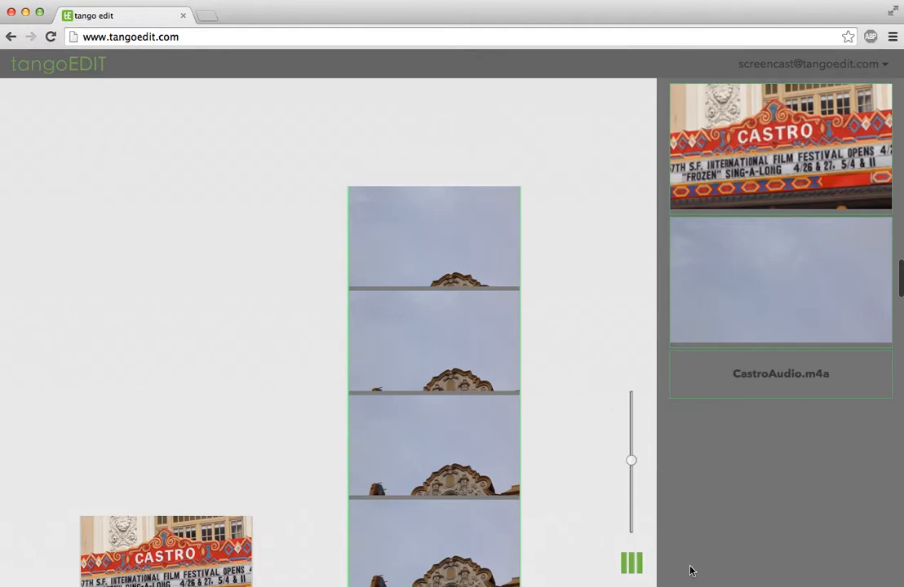
drag(629, 470, 634, 509)
Shorten the facade clip's end and splice the CASTRO marquee clip directly beneath it.
click(631, 556)
drag(119, 213, 653, 280)
scroll(654, 280, down, 6)
drag(676, 120, 599, 356)
drag(426, 219, 365, 133)
drag(392, 327, 448, 296)
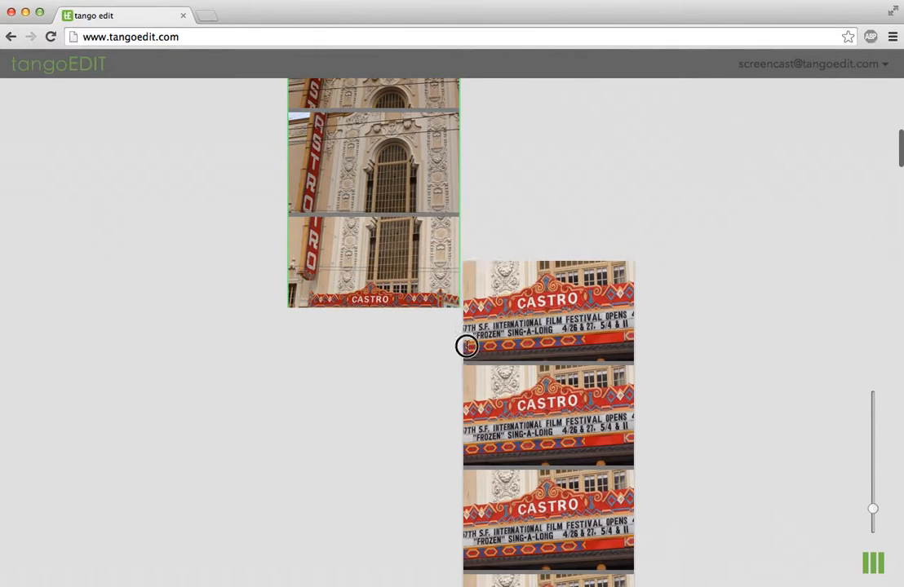
drag(398, 312, 398, 311)
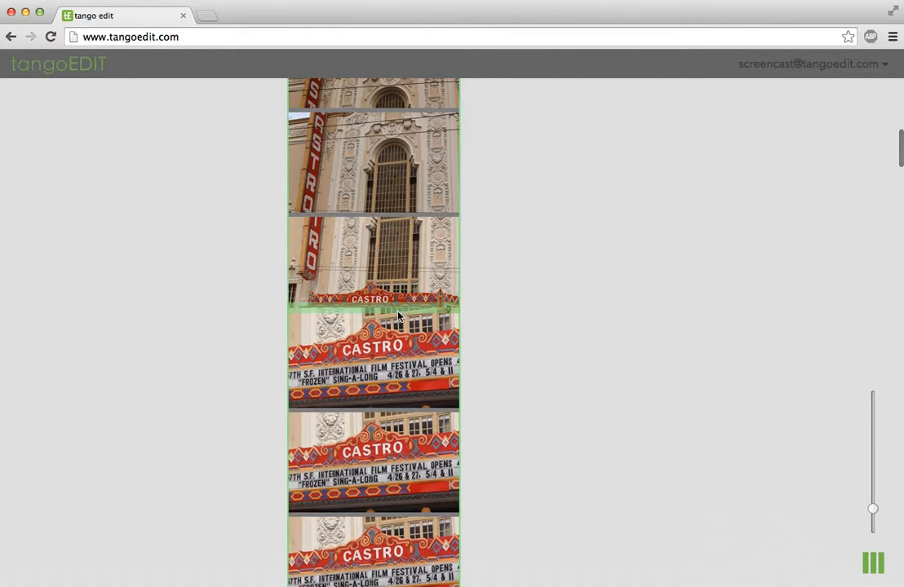
drag(874, 514, 873, 522)
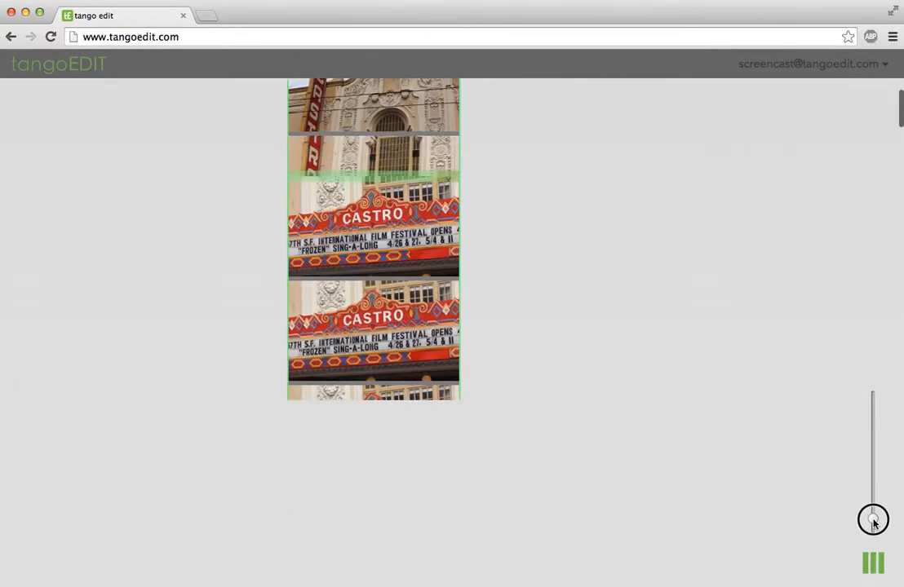
drag(375, 287, 332, 280)
Add CastroAudio.m4a beside the spliced sequence, then open the tangoEDIT navigation menu.
click(871, 570)
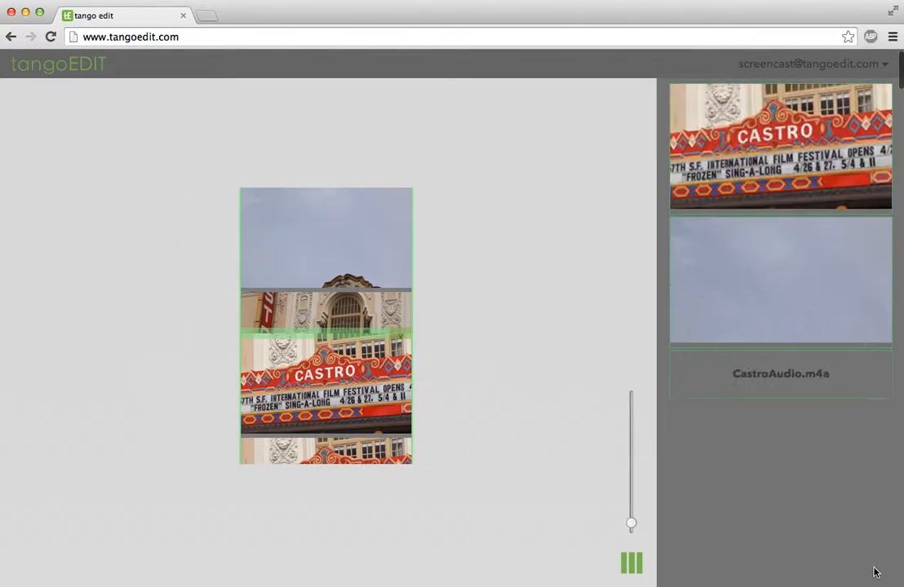
drag(799, 391, 480, 299)
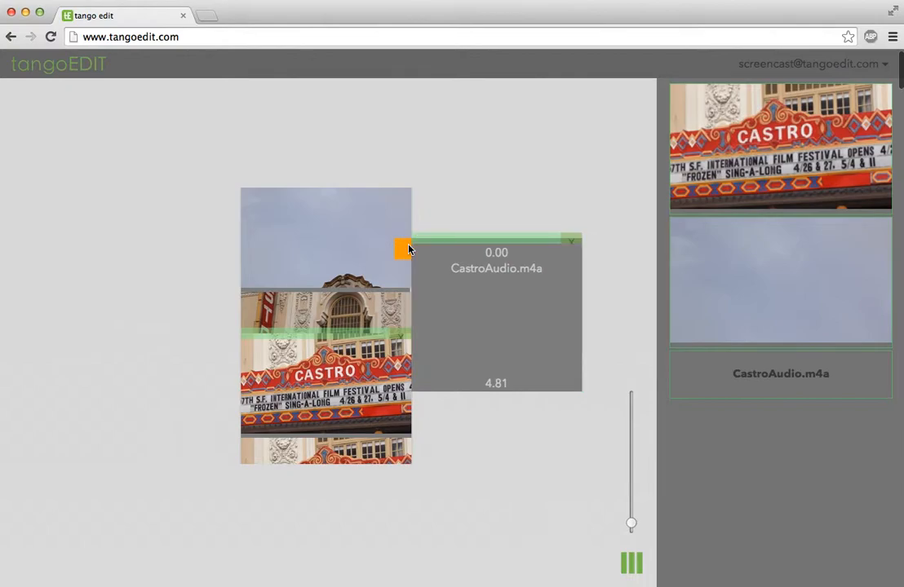
click(631, 563)
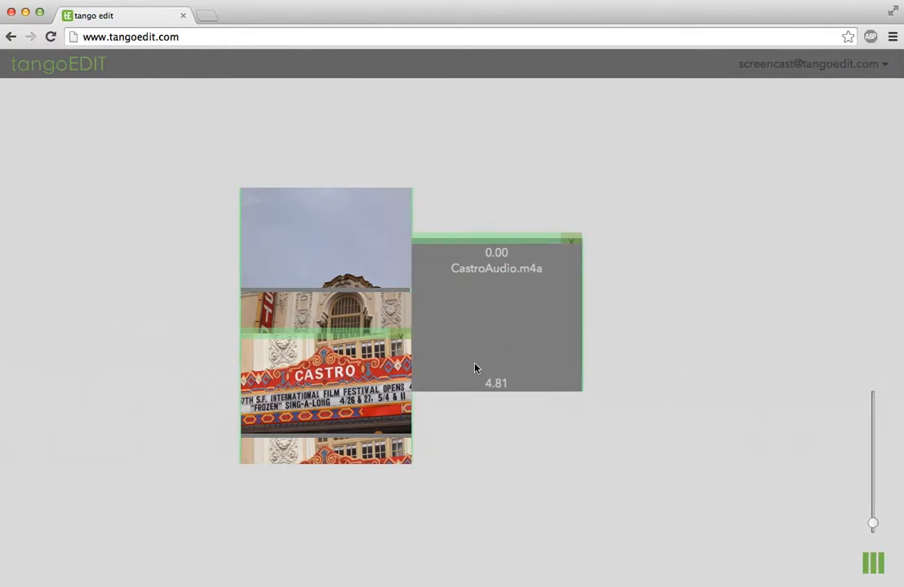
mouse_move(256, 197)
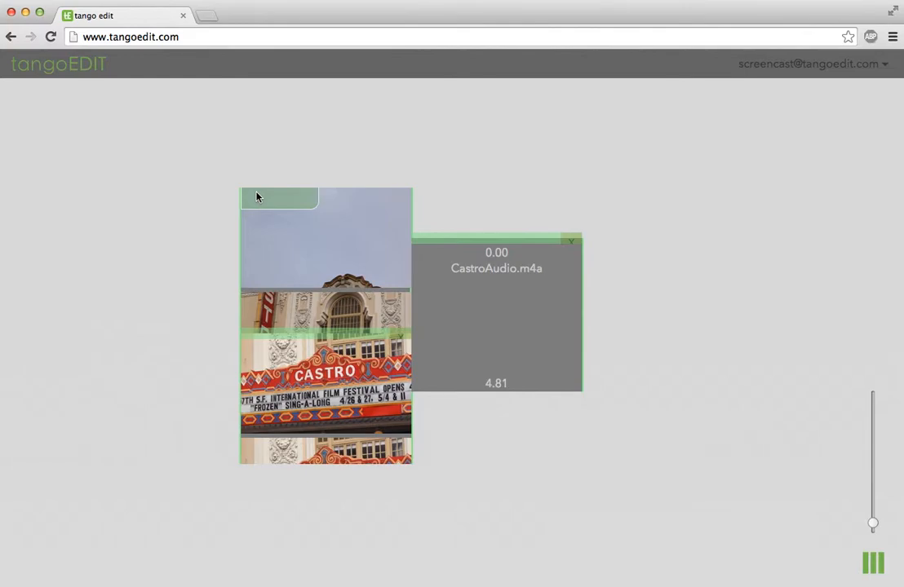
click(83, 74)
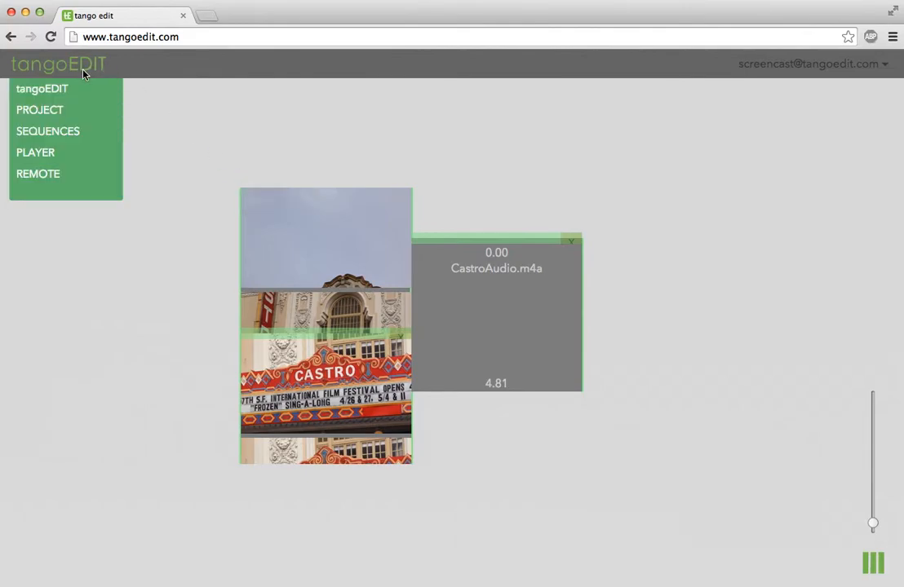
Switch to the Player and jump to several points along the sequence timeline.
click(72, 152)
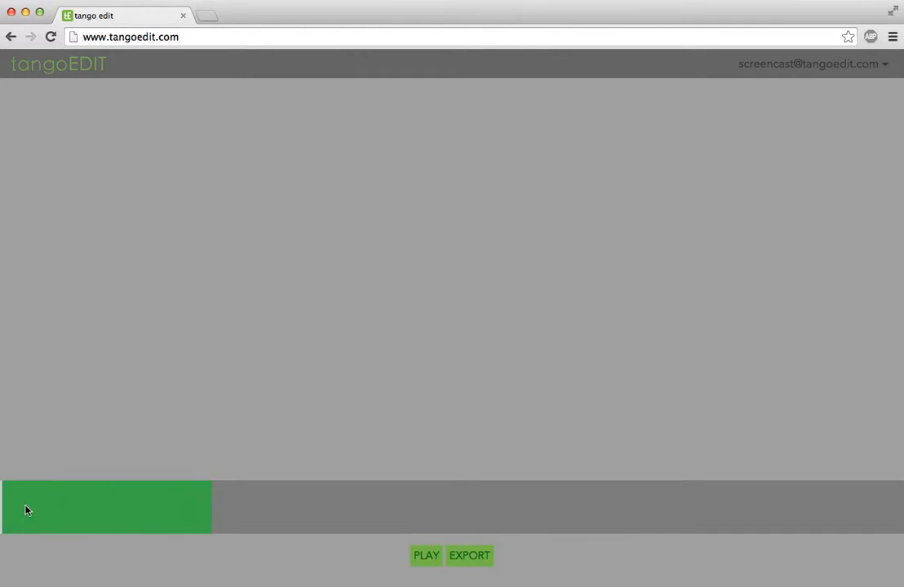
click(205, 514)
click(398, 513)
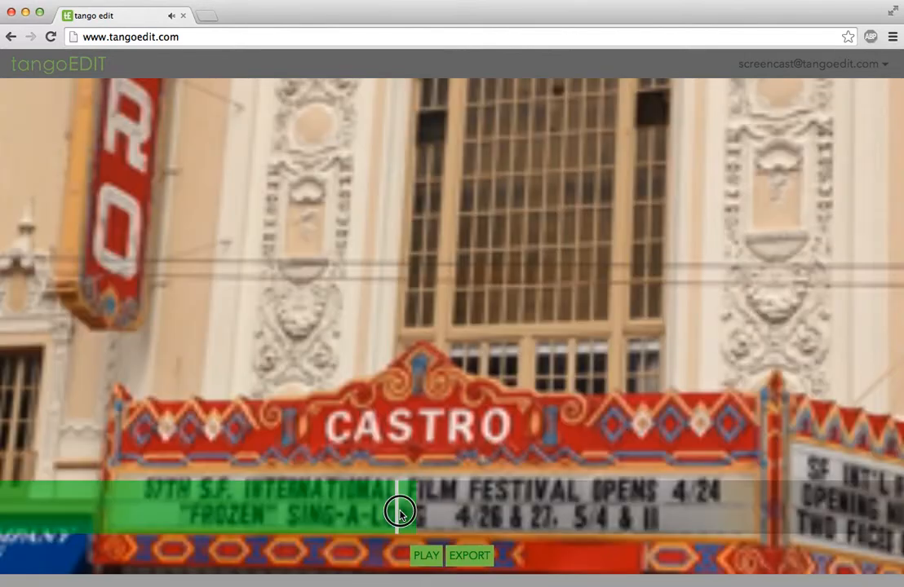
click(600, 514)
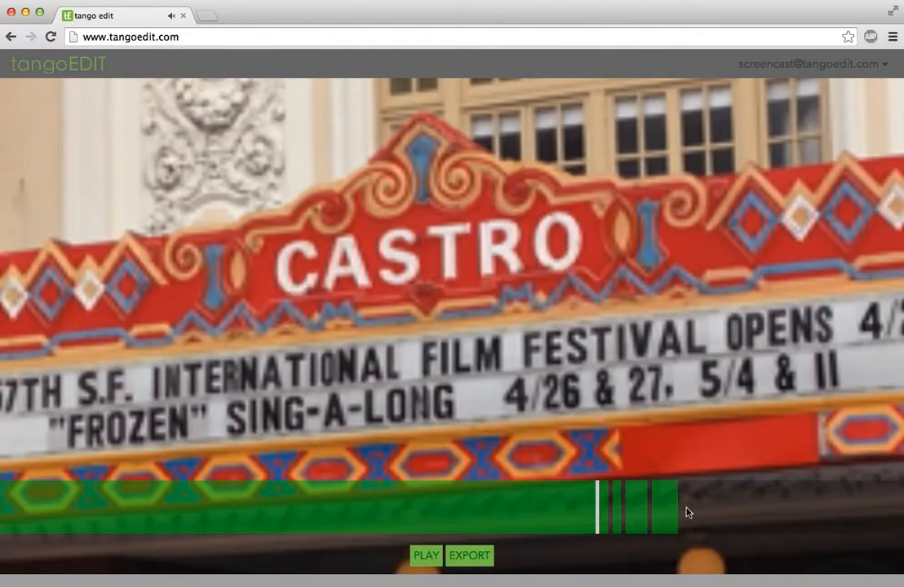
Scrub from near the end back to the upper facade shot and play the sequence.
click(797, 514)
drag(813, 512, 7, 511)
click(430, 563)
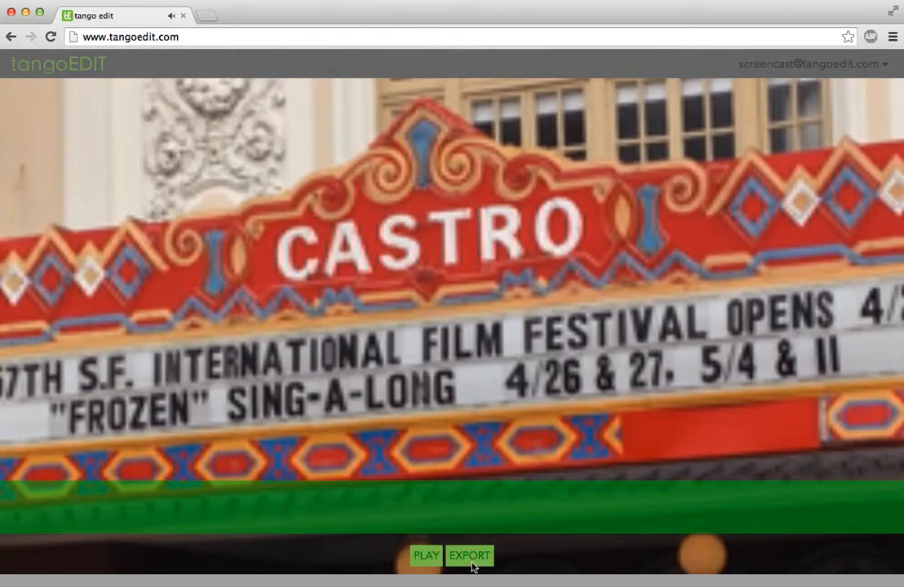
Export the sequence as movie 'Hello World' at Low Quality and 30 FPS, confirming the started notice.
click(470, 557)
click(452, 290)
text(Hello 0.0)
key(BackSpace)
key(BackSpace)
key(BackSpace)
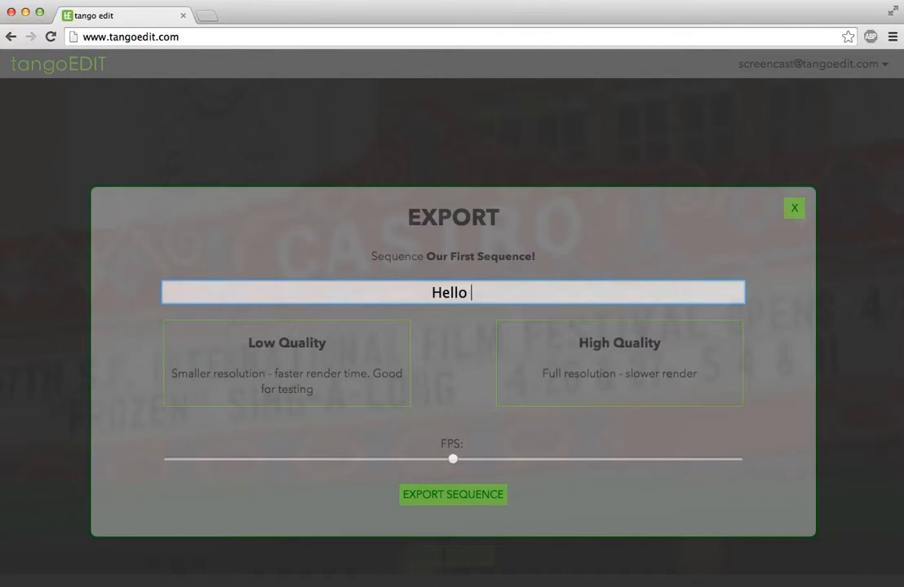
text(World)
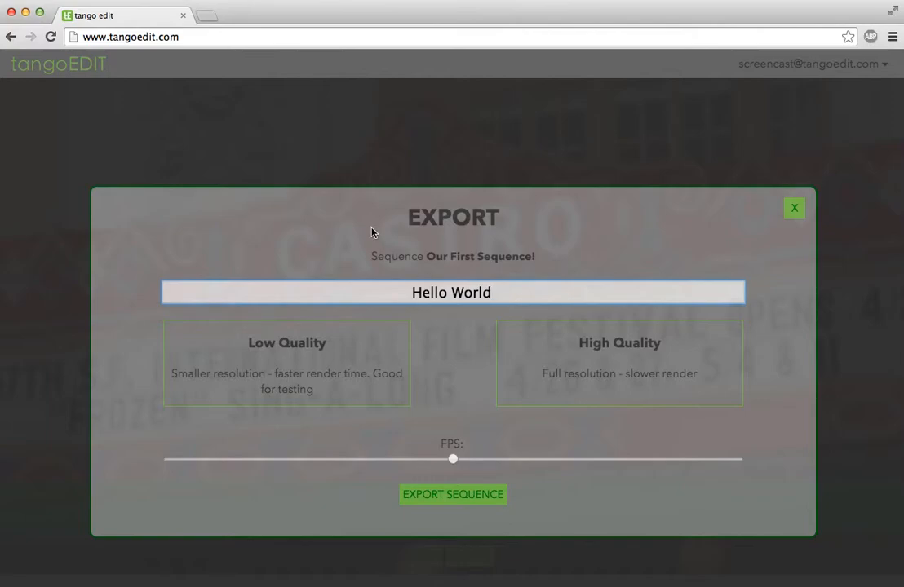
click(314, 383)
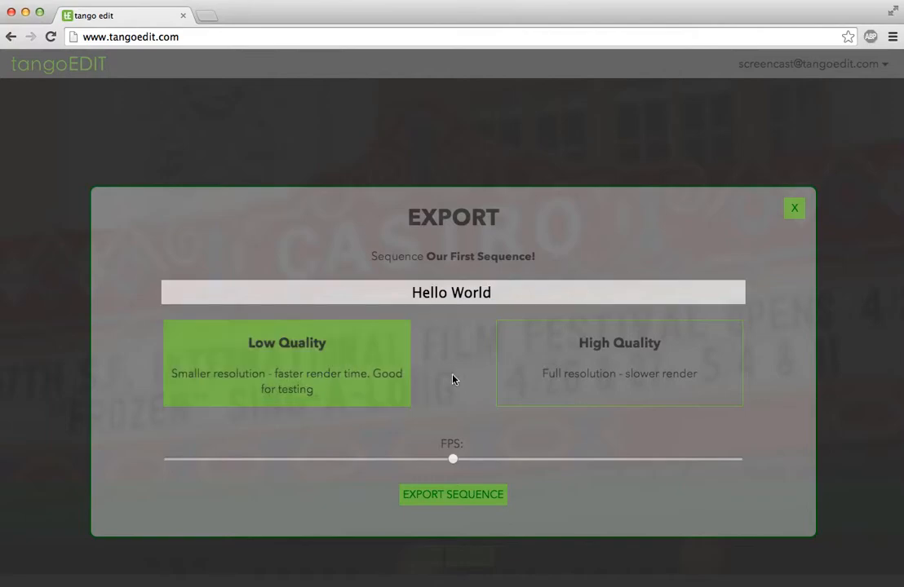
drag(453, 460, 776, 485)
click(449, 496)
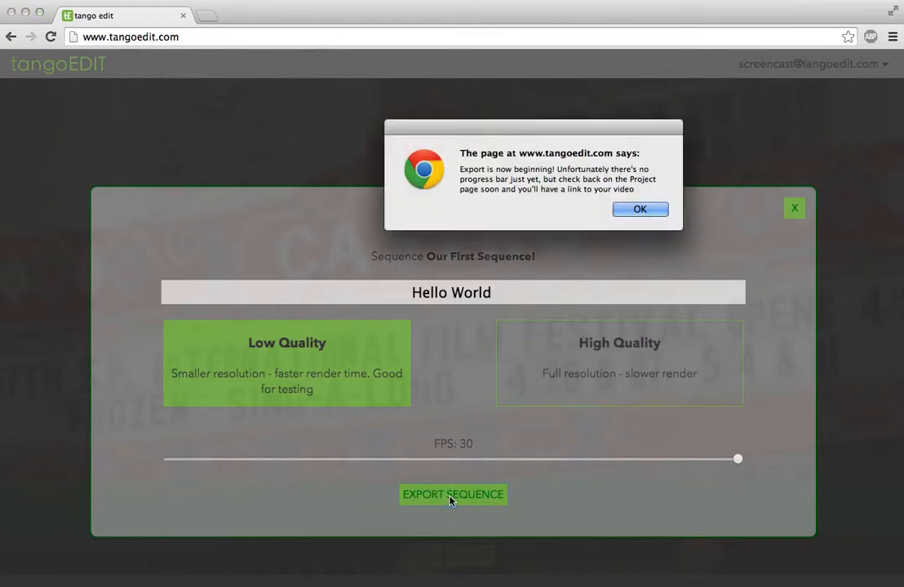
click(639, 210)
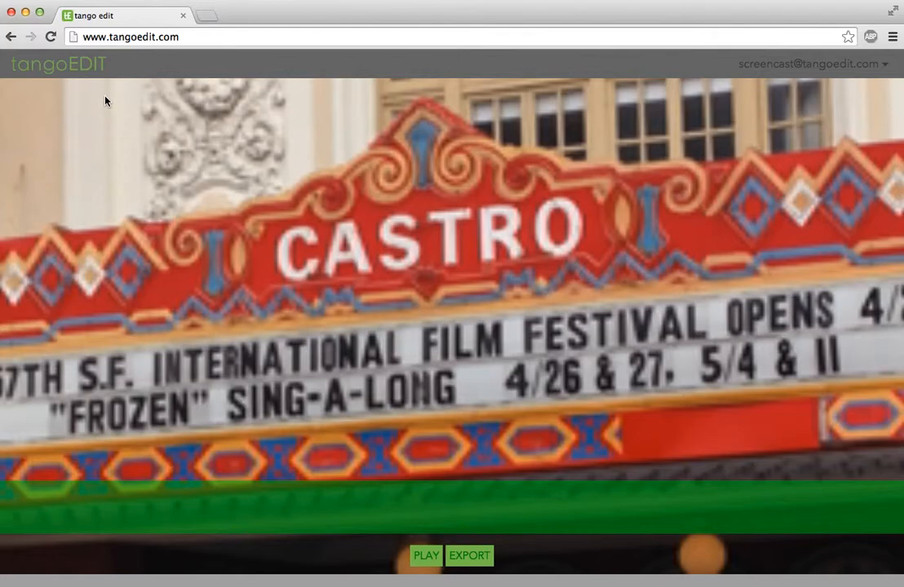
Go to the project page and scroll down to the Collaborators section.
click(67, 71)
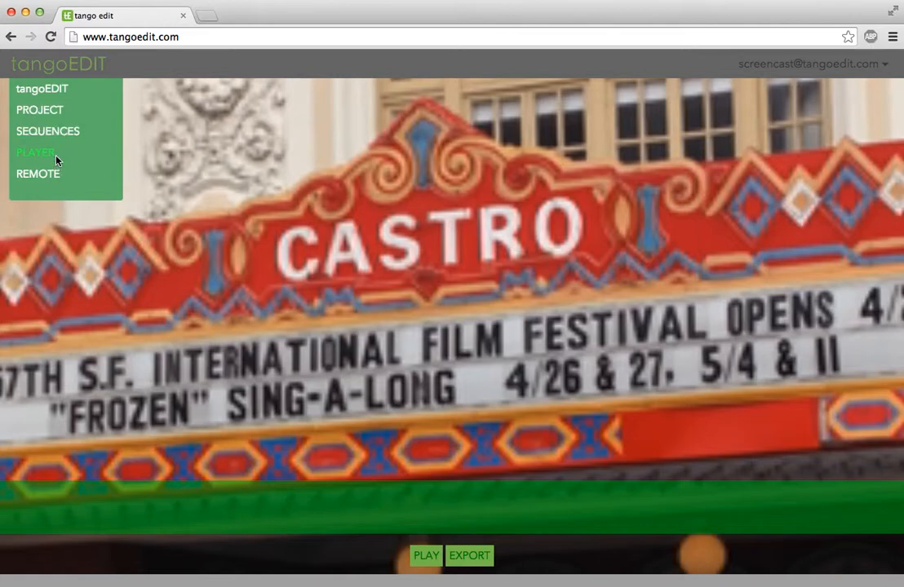
click(53, 113)
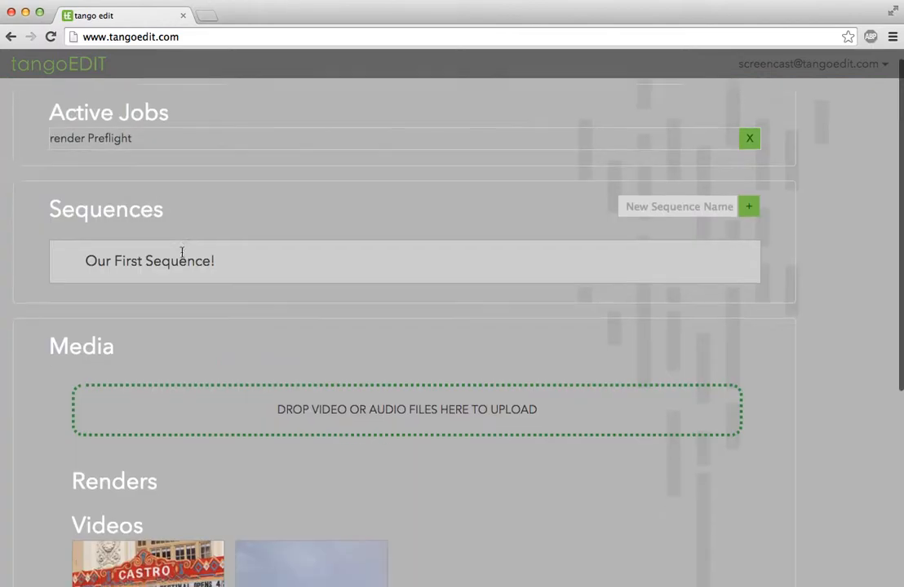
scroll(182, 256, down, 5)
scroll(226, 476, down, 1)
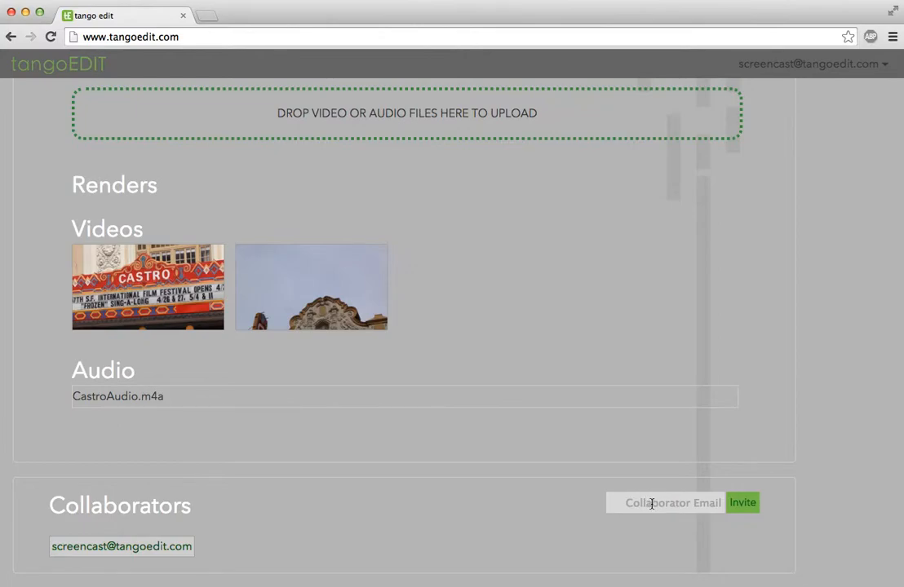
Invite a colleague as collaborator by entering their e-mail address, then dismiss the invitation-sent alert.
click(651, 503)
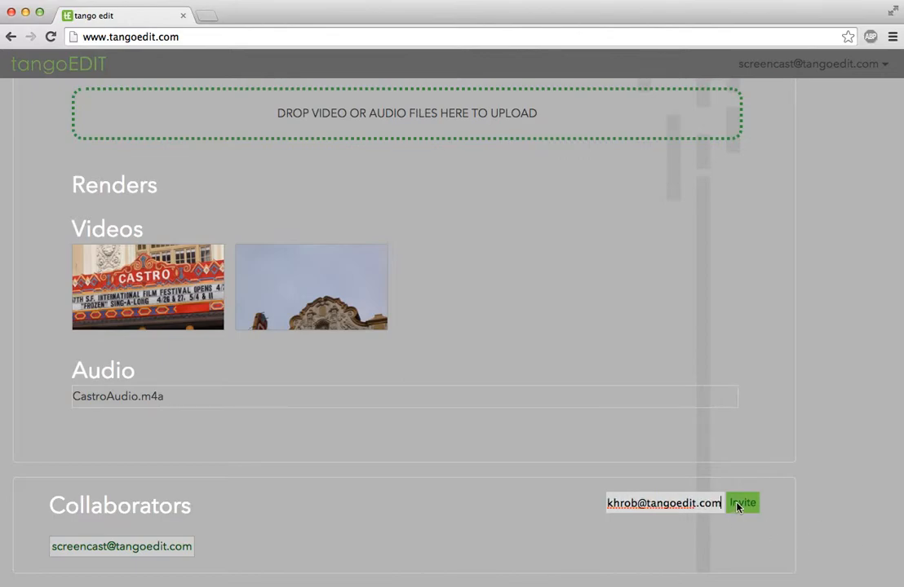
click(737, 507)
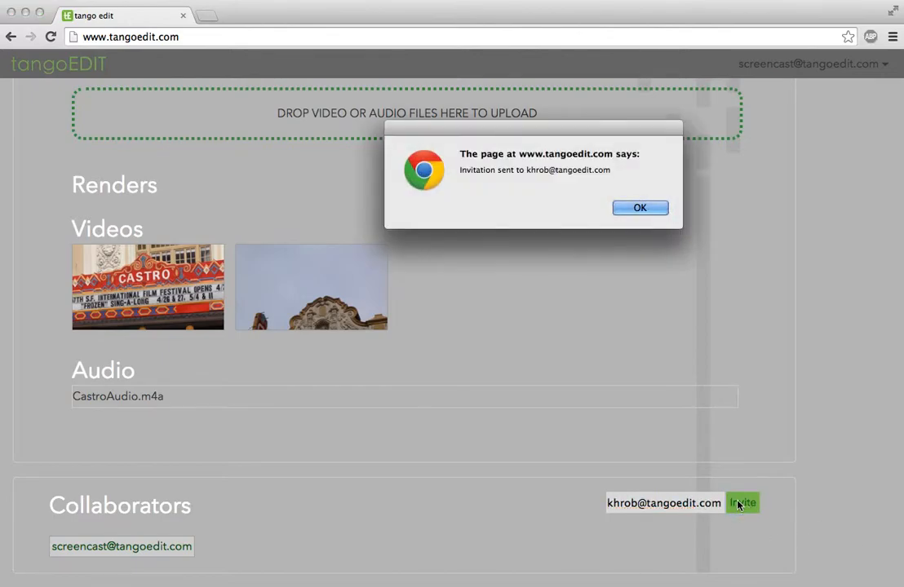
click(640, 209)
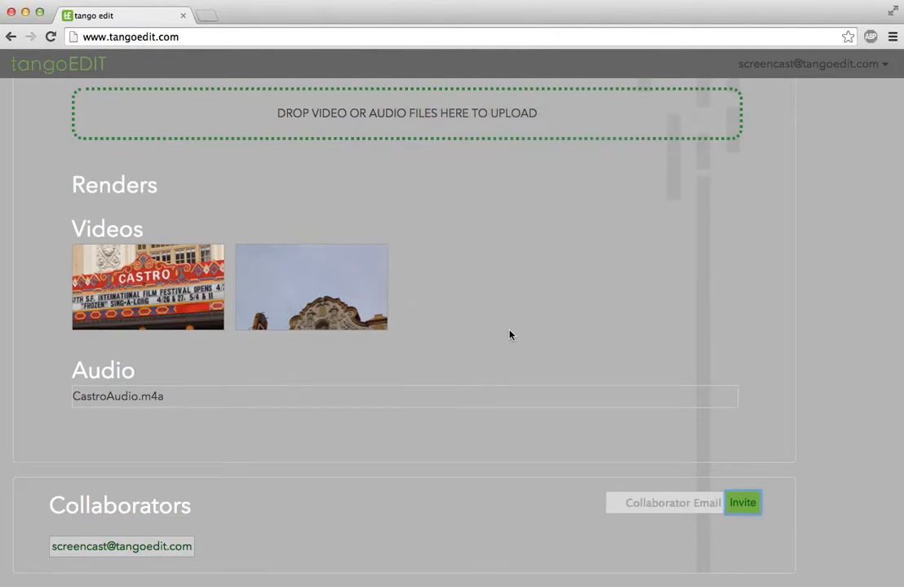
scroll(509, 335, up, 5)
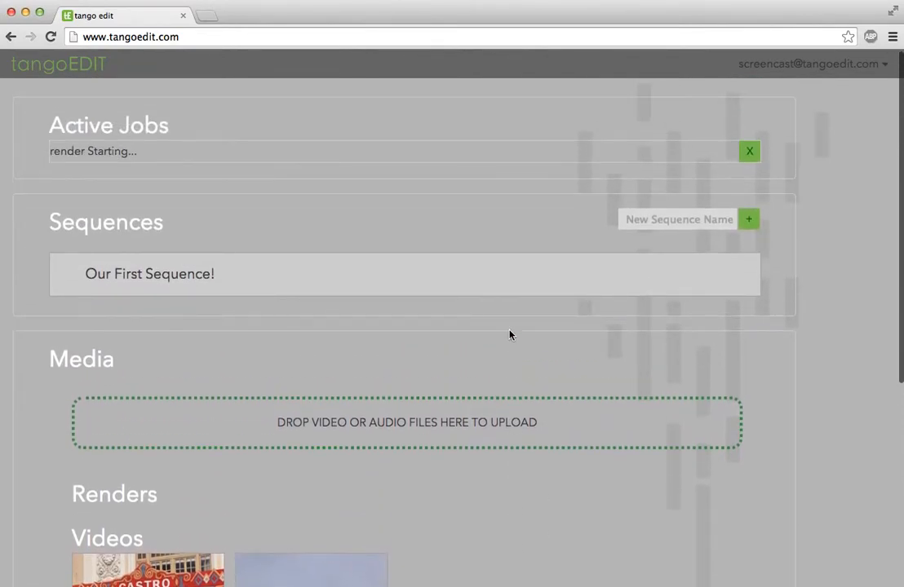
Open Our First Sequence, pan its clip arrangement left and back, then return to the project page.
scroll(509, 335, down, 1)
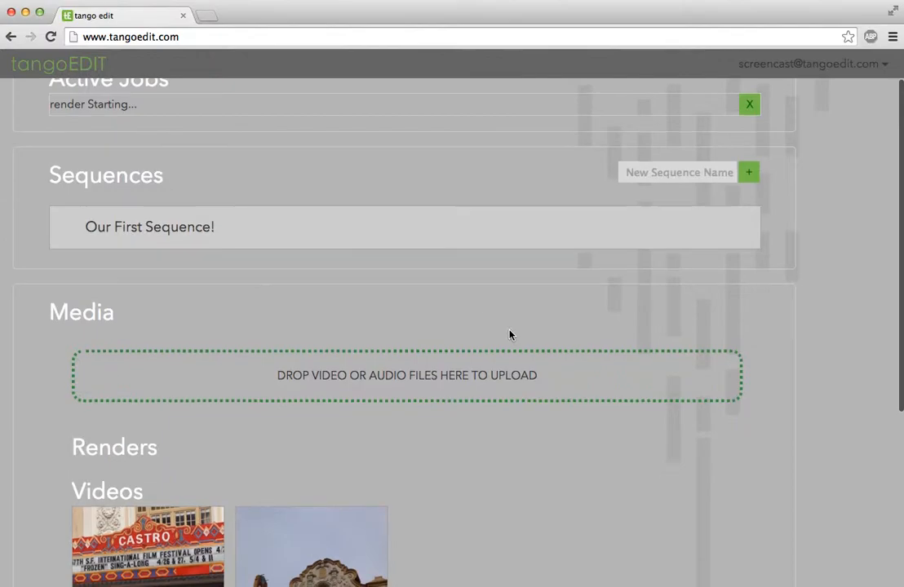
click(432, 209)
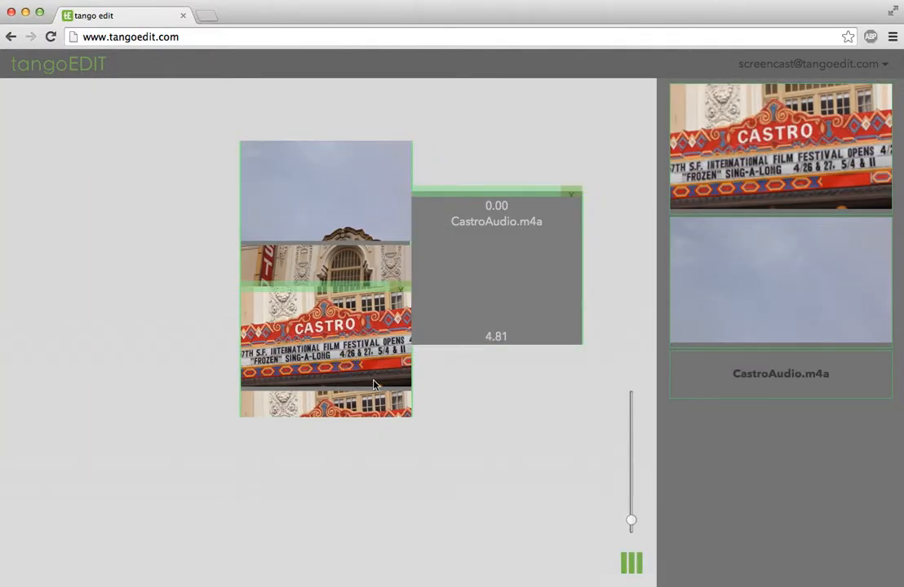
drag(442, 212, 296, 202)
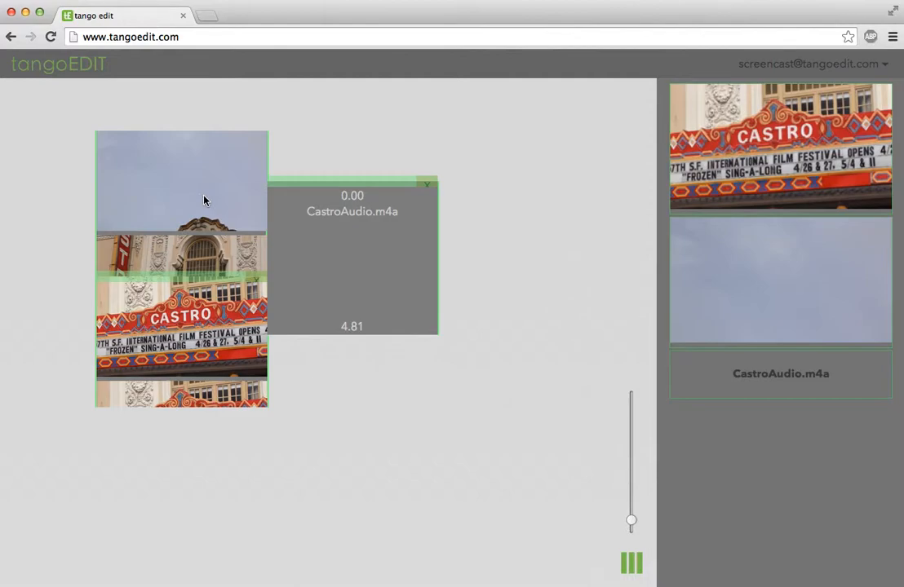
drag(205, 200, 287, 212)
click(45, 66)
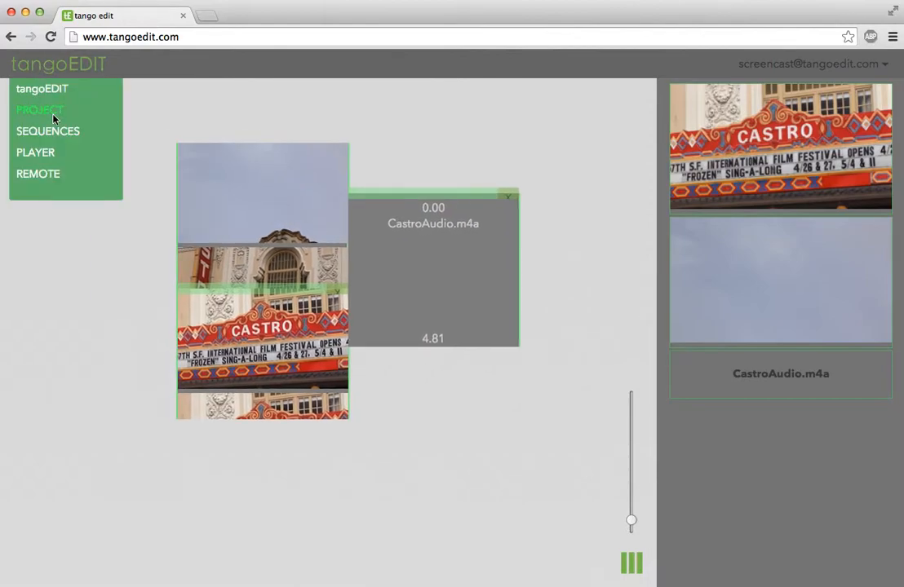
click(49, 110)
Reload, open the Hello World! project, download Hello World.mov, and move and enlarge its movie window.
click(51, 36)
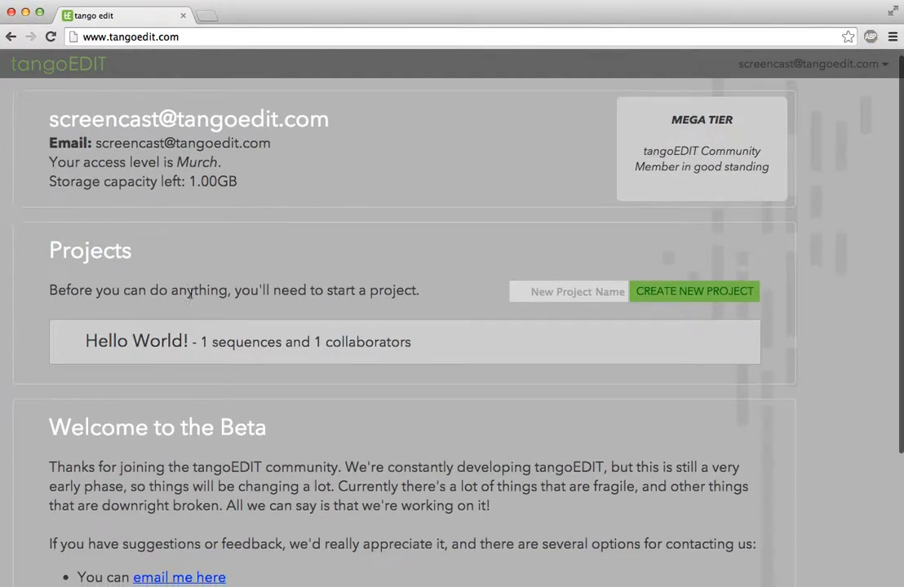
scroll(212, 269, down, 3)
click(240, 249)
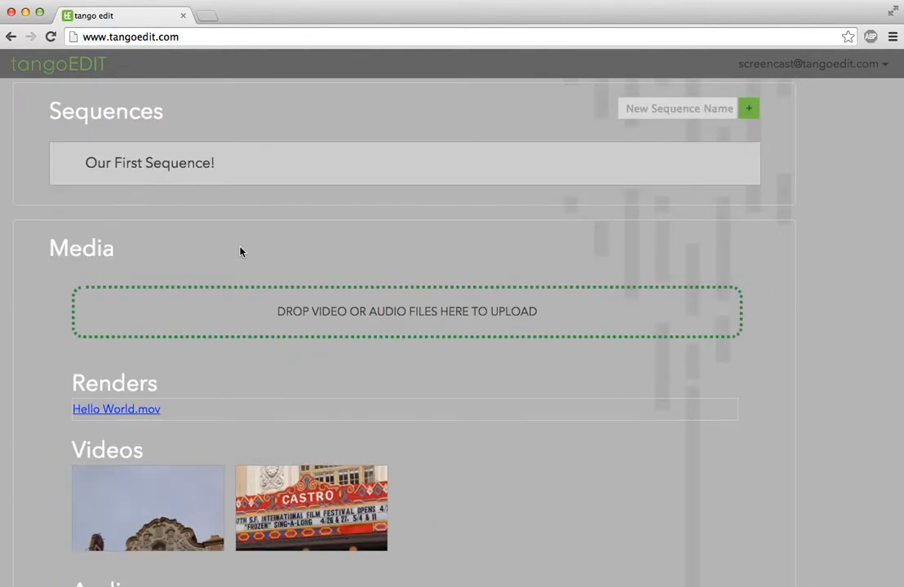
click(119, 410)
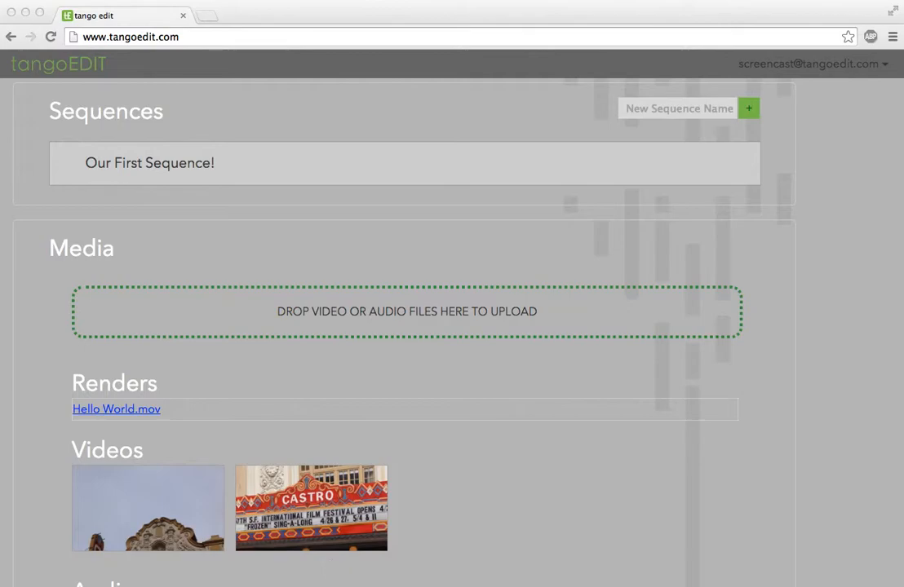
drag(302, 284, 302, 121)
drag(385, 247, 785, 496)
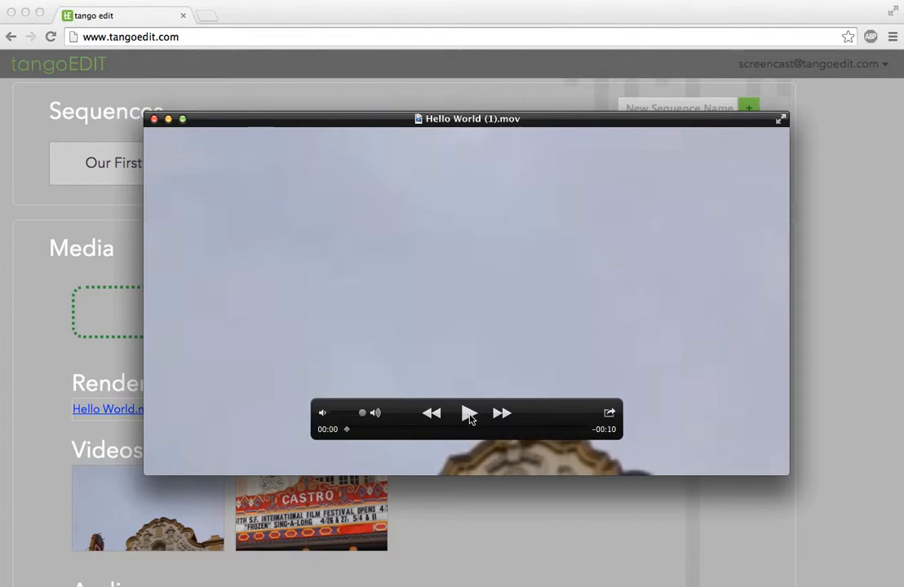
Play Hello World (1).mov in QuickTime, close the movie window, and sign out of tangoEDIT.
click(469, 414)
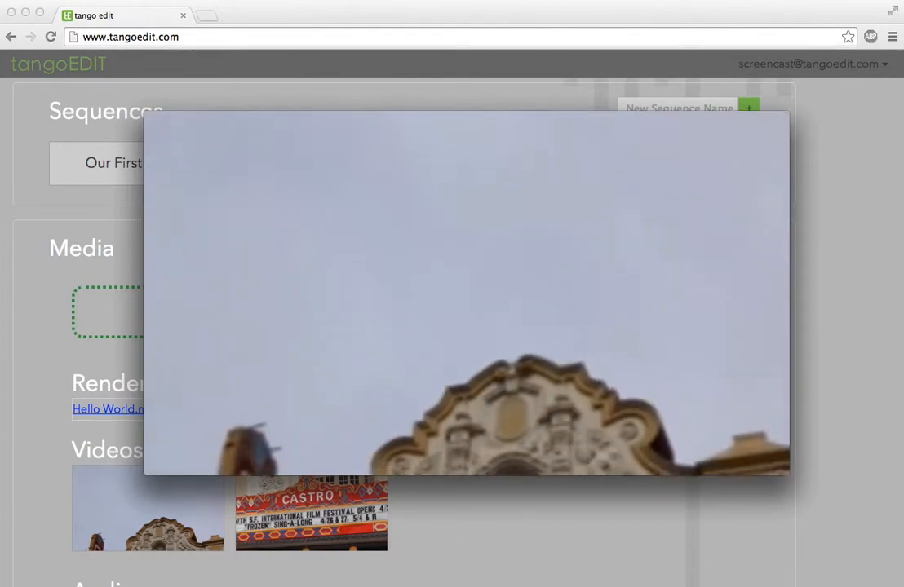
scroll(457, 526, down, 2)
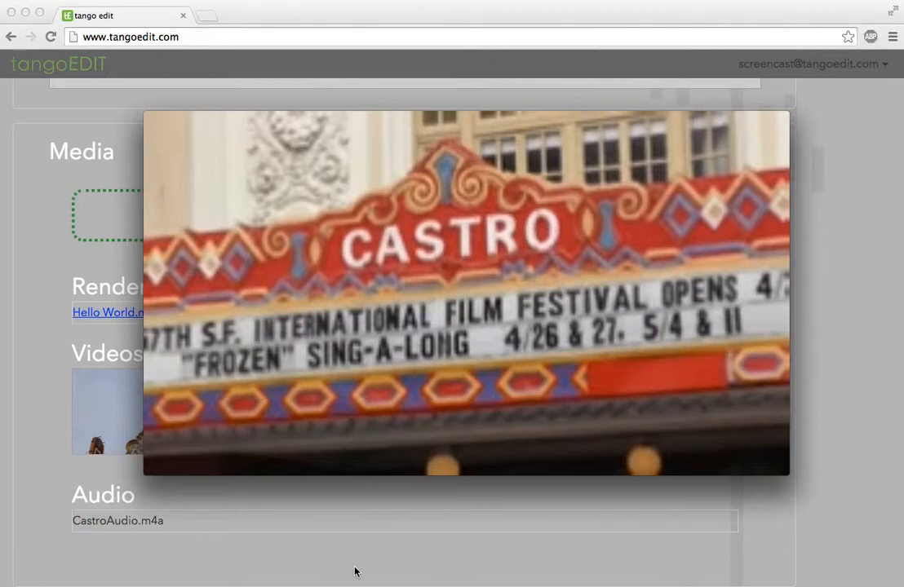
mouse_move(81, 436)
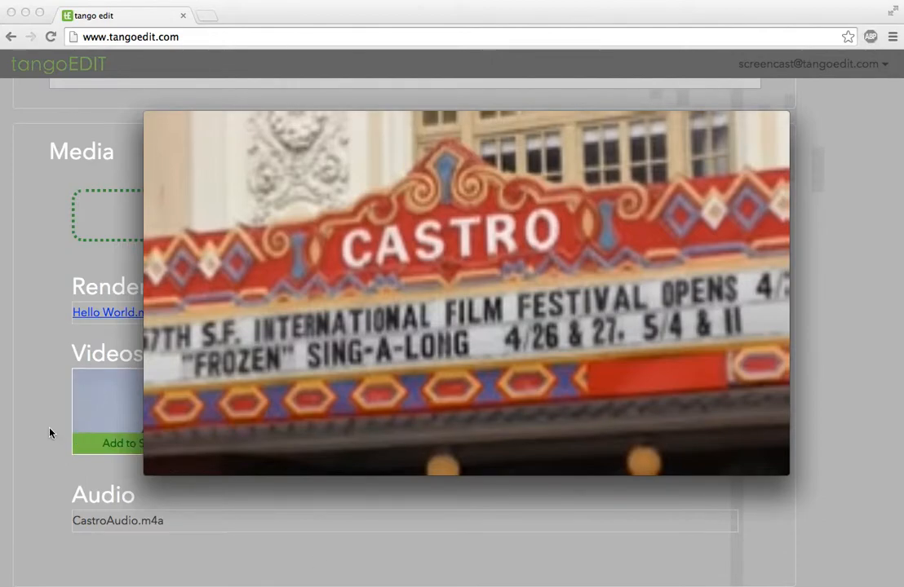
click(49, 432)
click(808, 65)
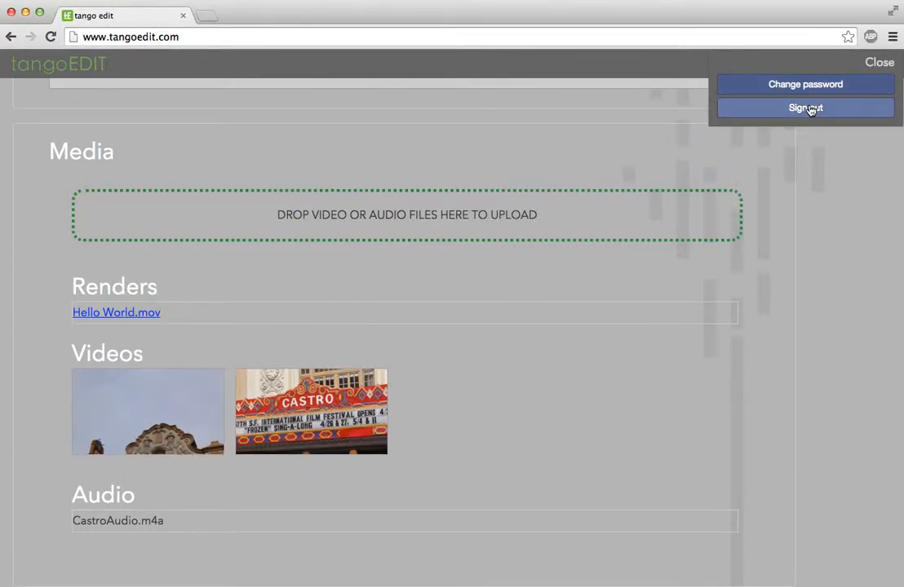
click(808, 109)
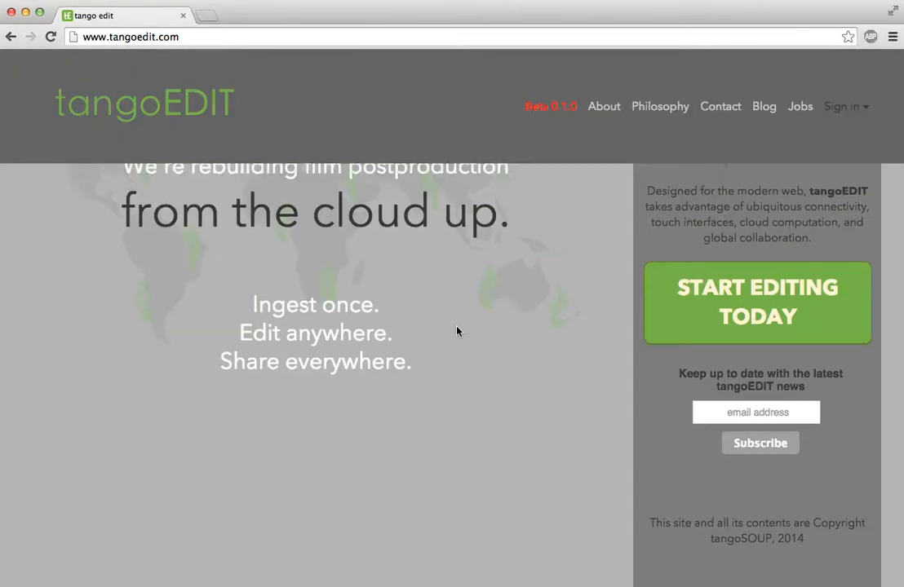